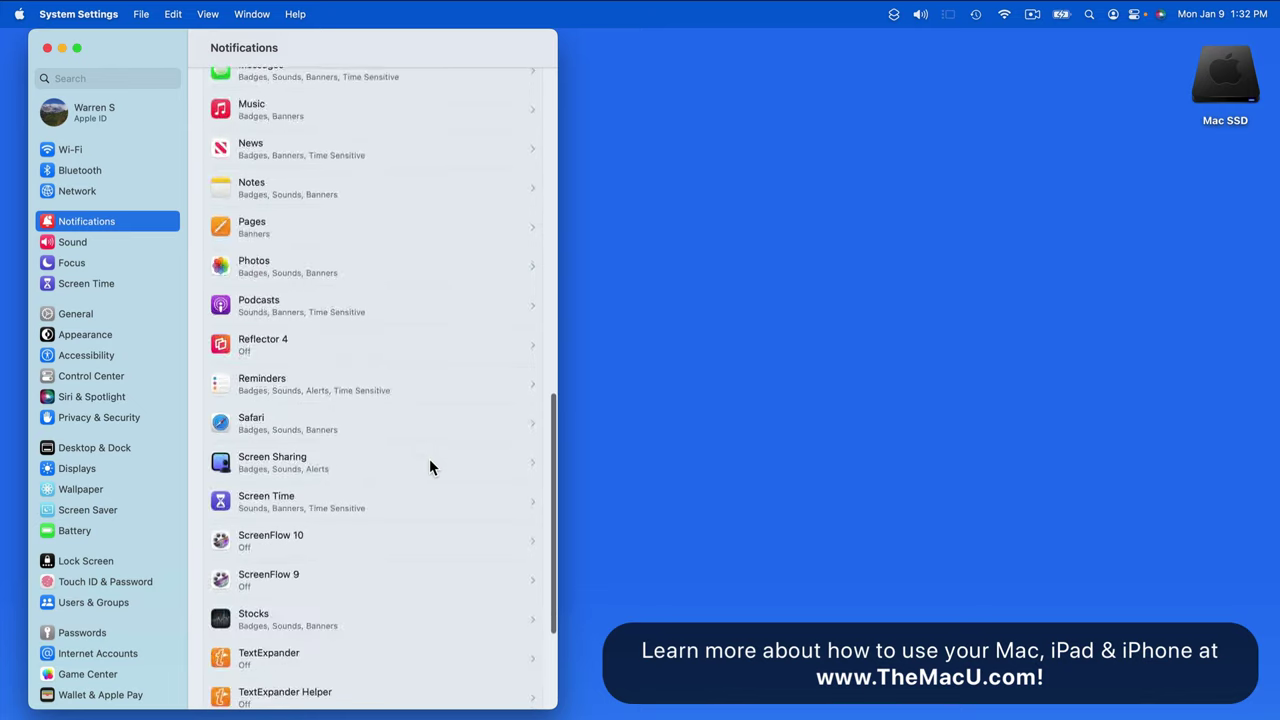
- Set Show previews to Never in the Notification Center settings and check the incoming message notification
scroll(430, 461, "up", 10)
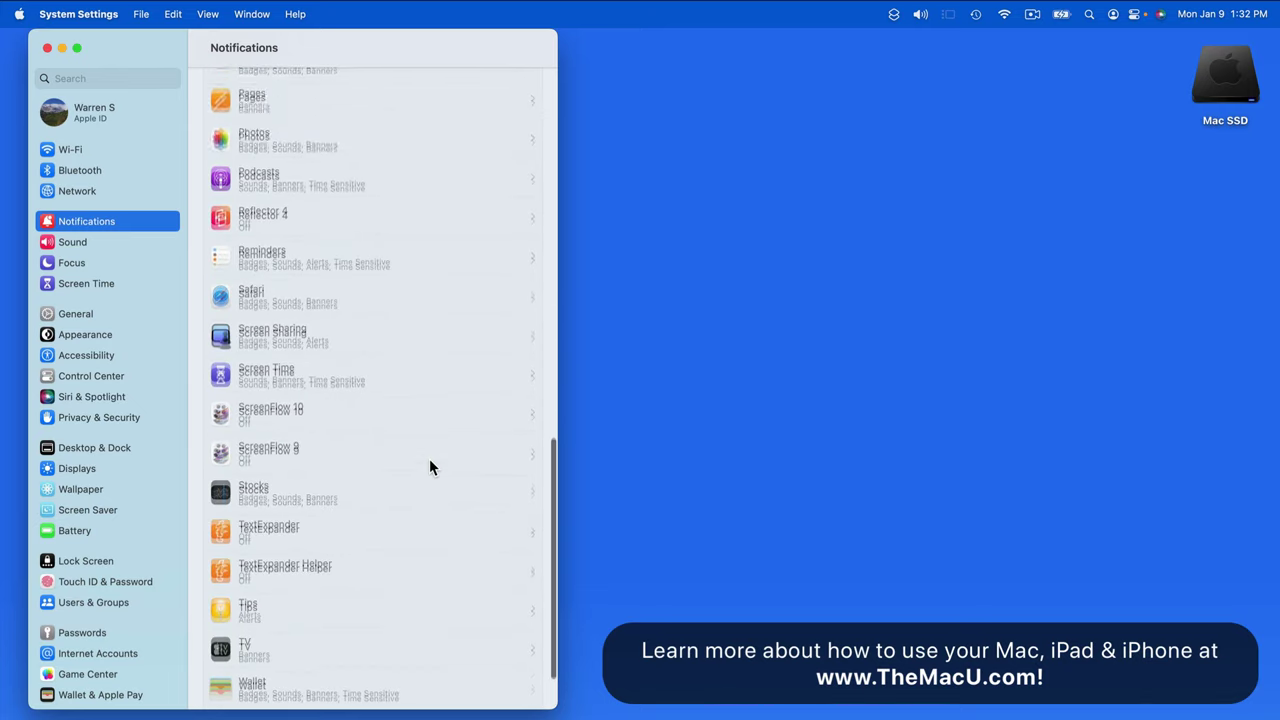
scroll(444, 486, "up", 10)
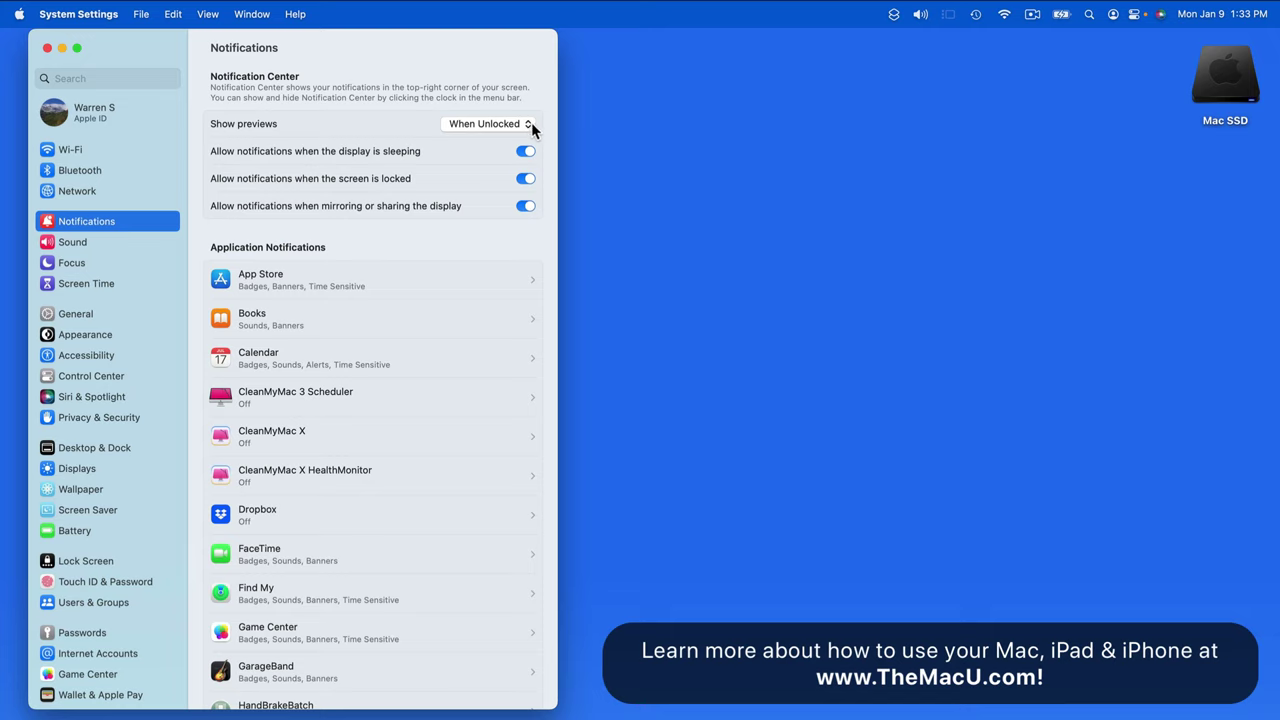
left_click(531, 122)
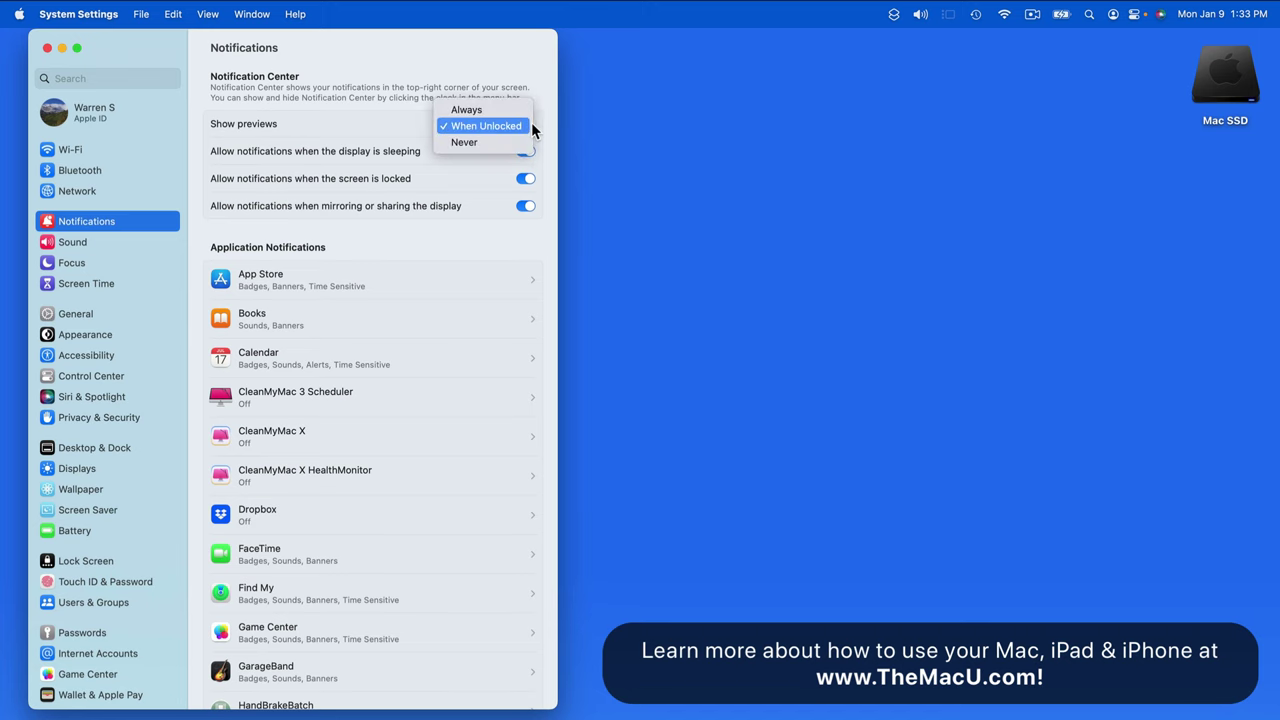
left_click(659, 120)
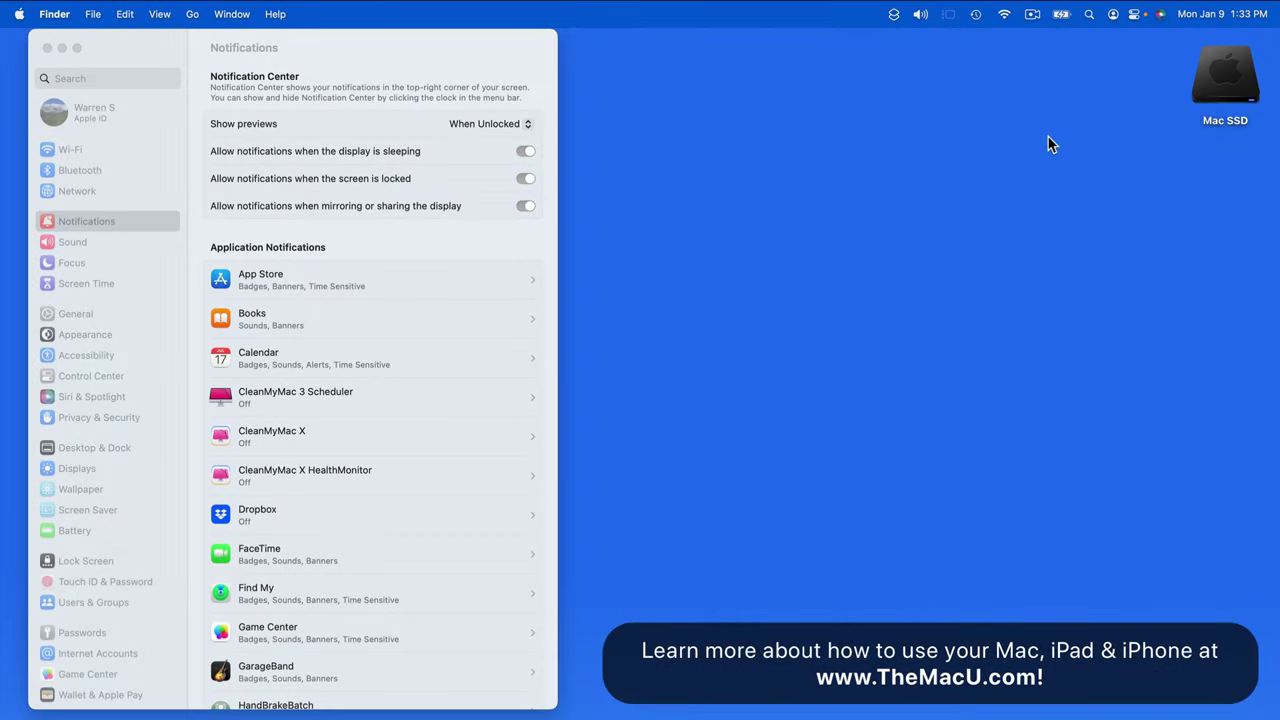
left_click(495, 123)
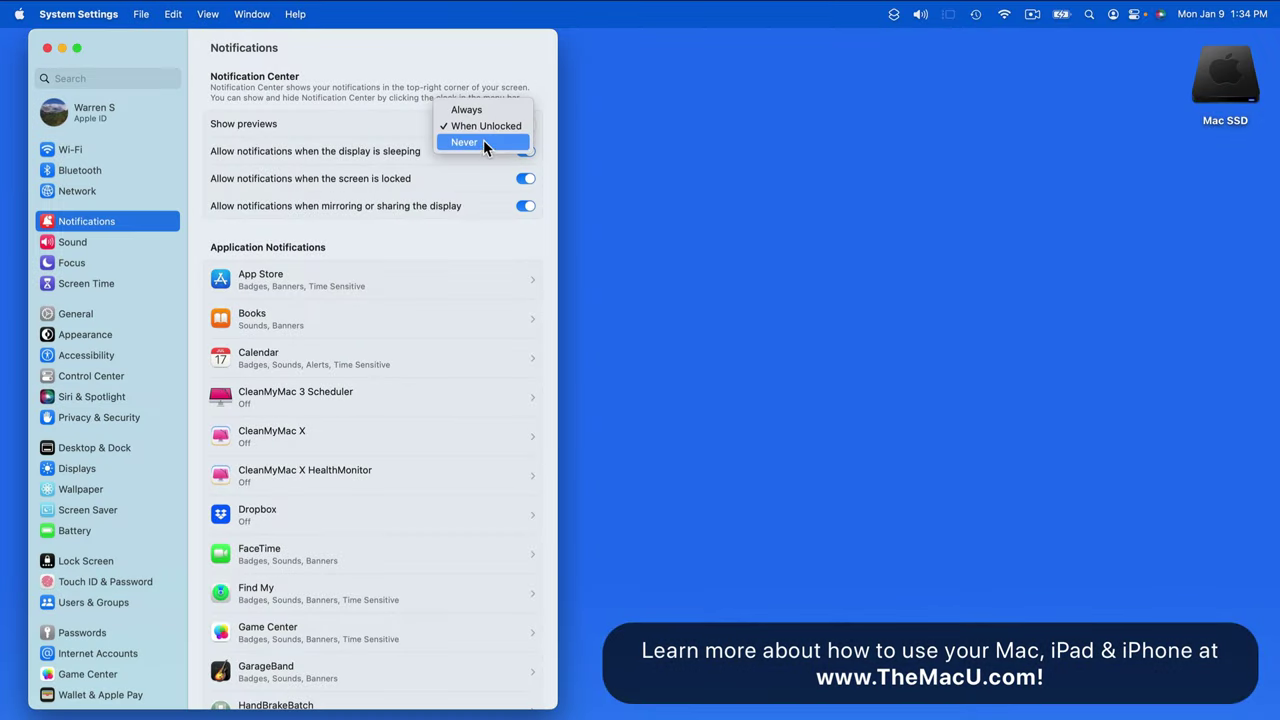
left_click(483, 142)
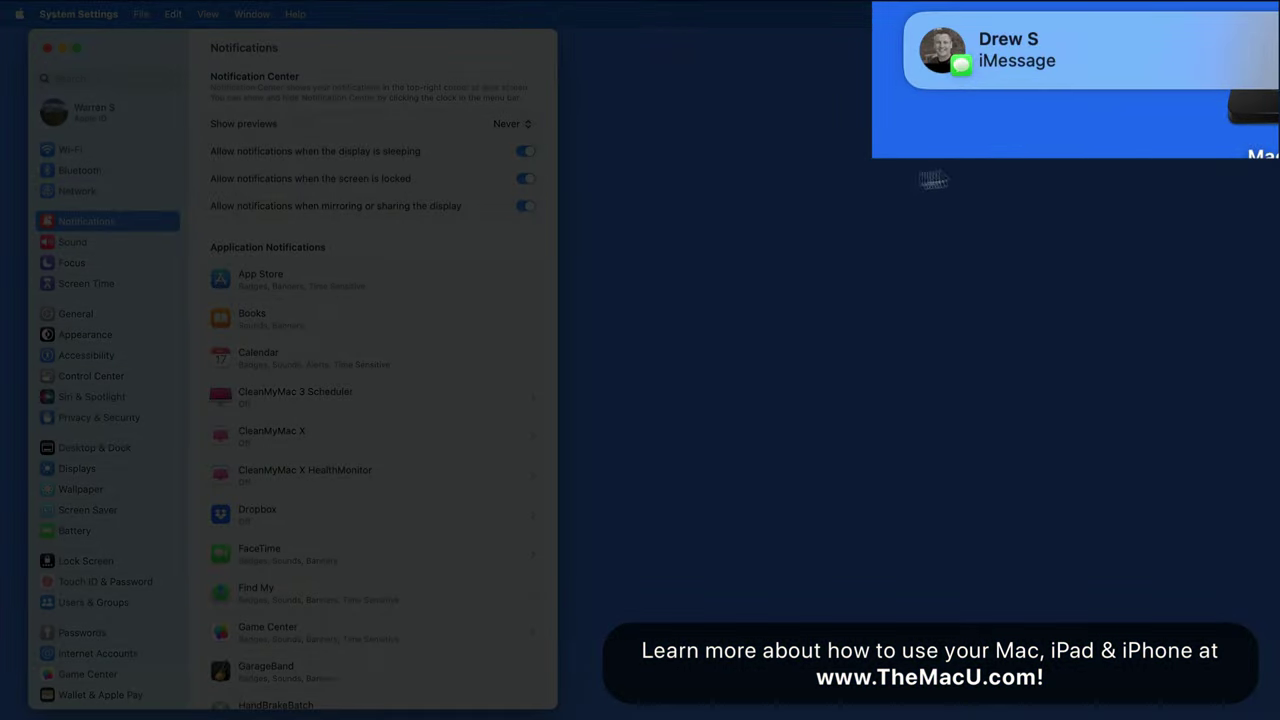
mouse_move(1078, 79)
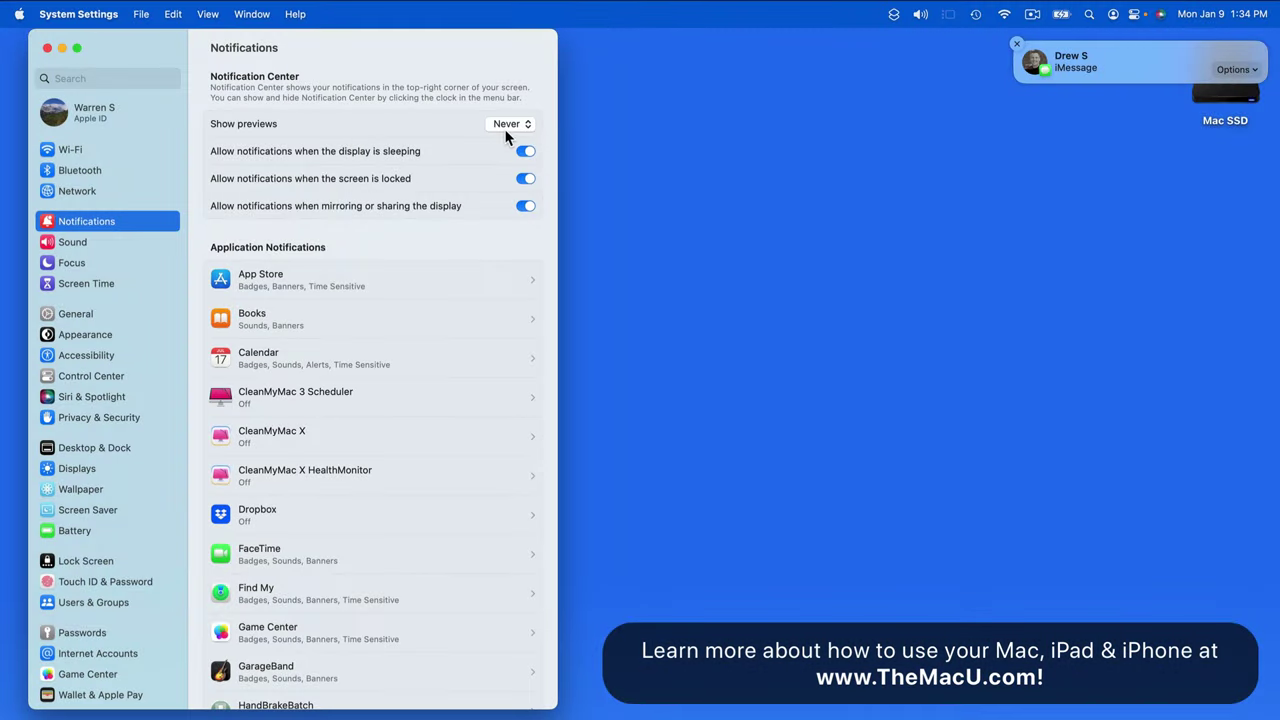
- Set Show previews to When Unlocked and disable notifications when the display is sleeping, the screen is locked, or when mirroring or sharing
left_click(504, 129)
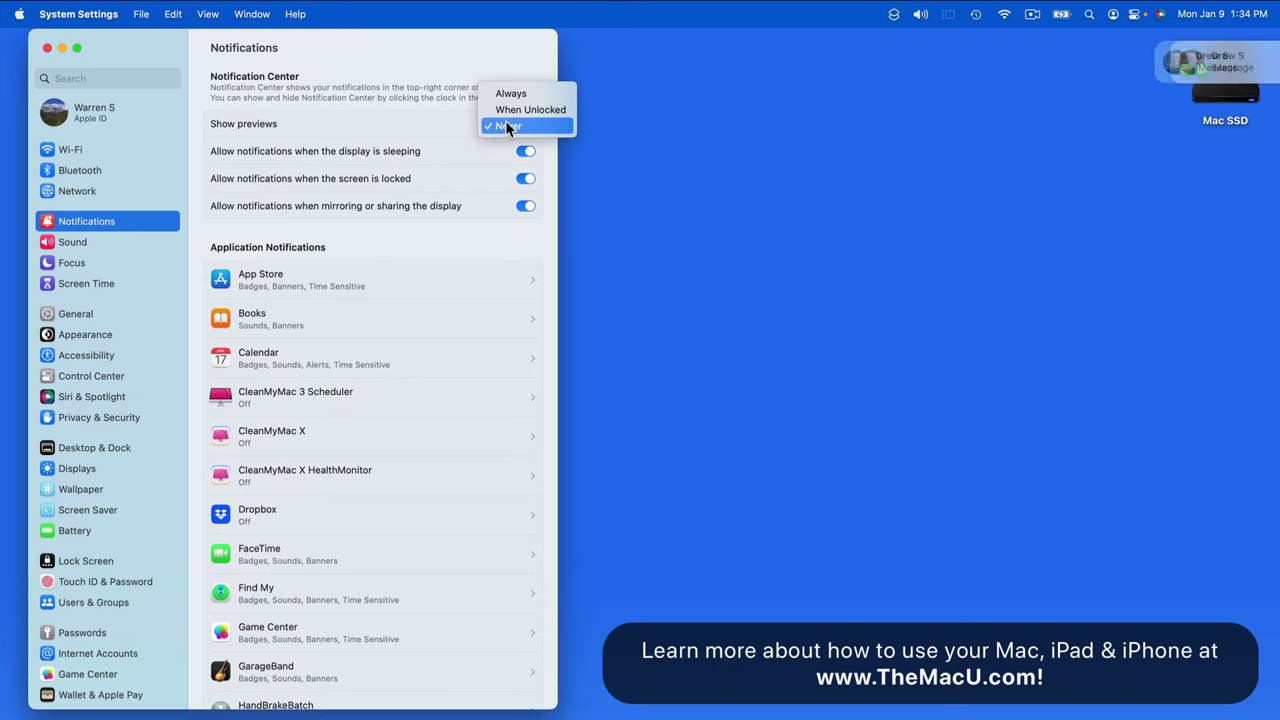
left_click(506, 117)
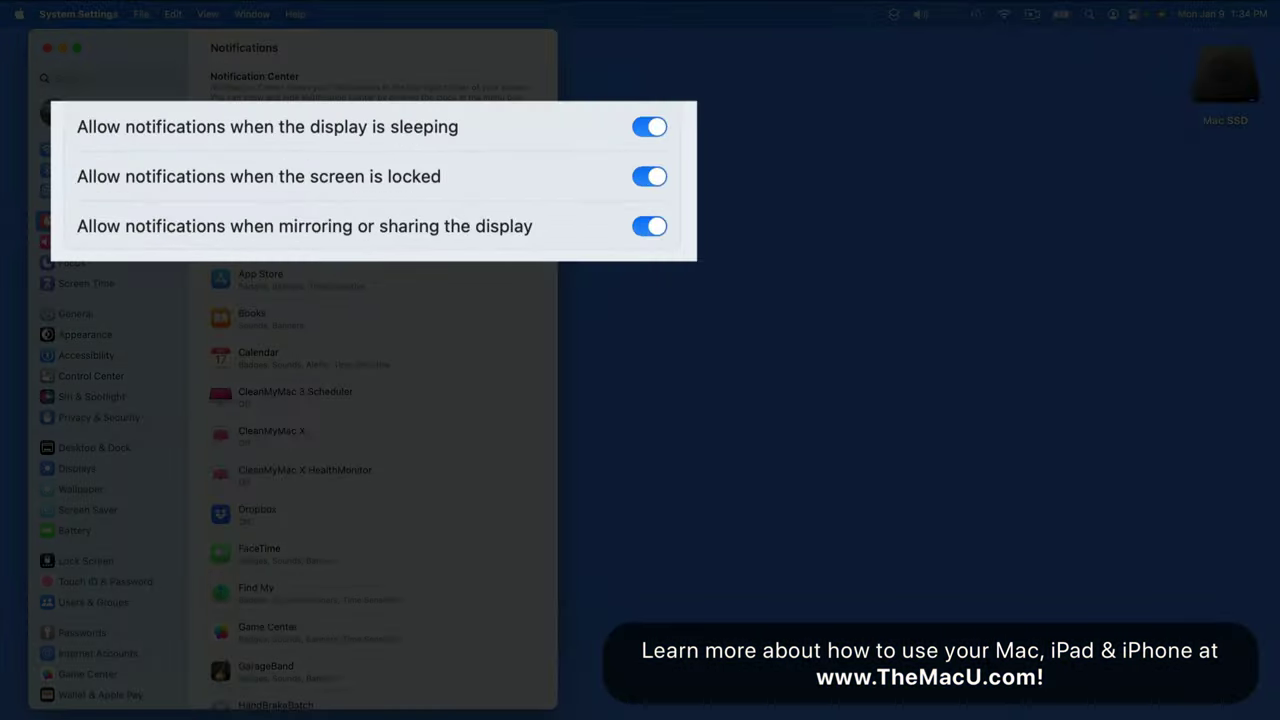
left_click(645, 125)
left_click(647, 174)
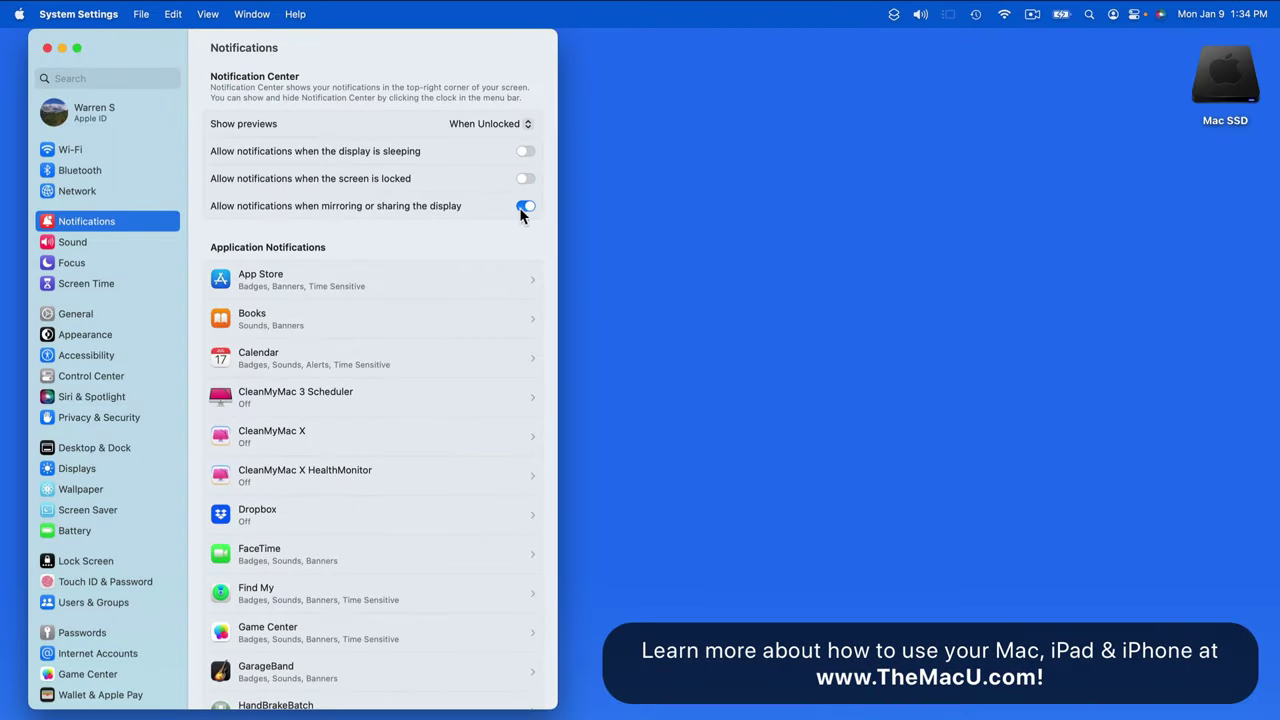
left_click(526, 208)
- Turn off Allow notifications for GarageBand in the Application Notifications list
scroll(451, 309, "down", 3)
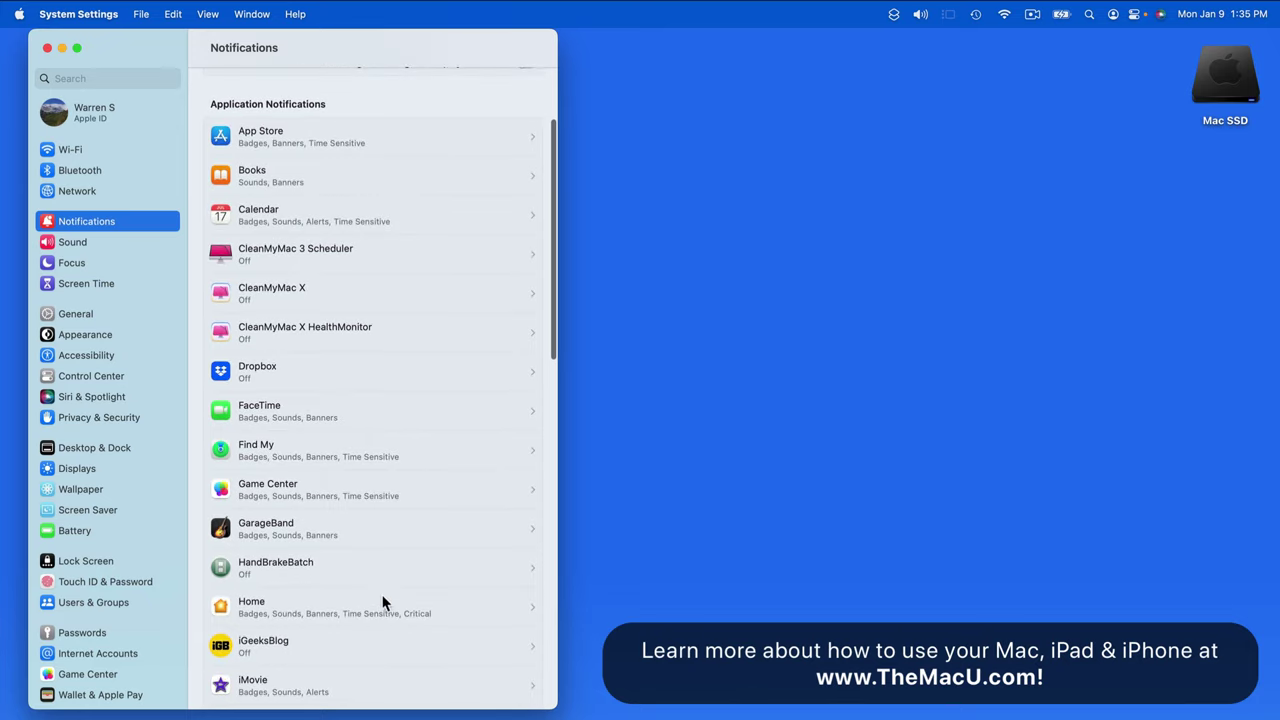
scroll(373, 486, "down", 5)
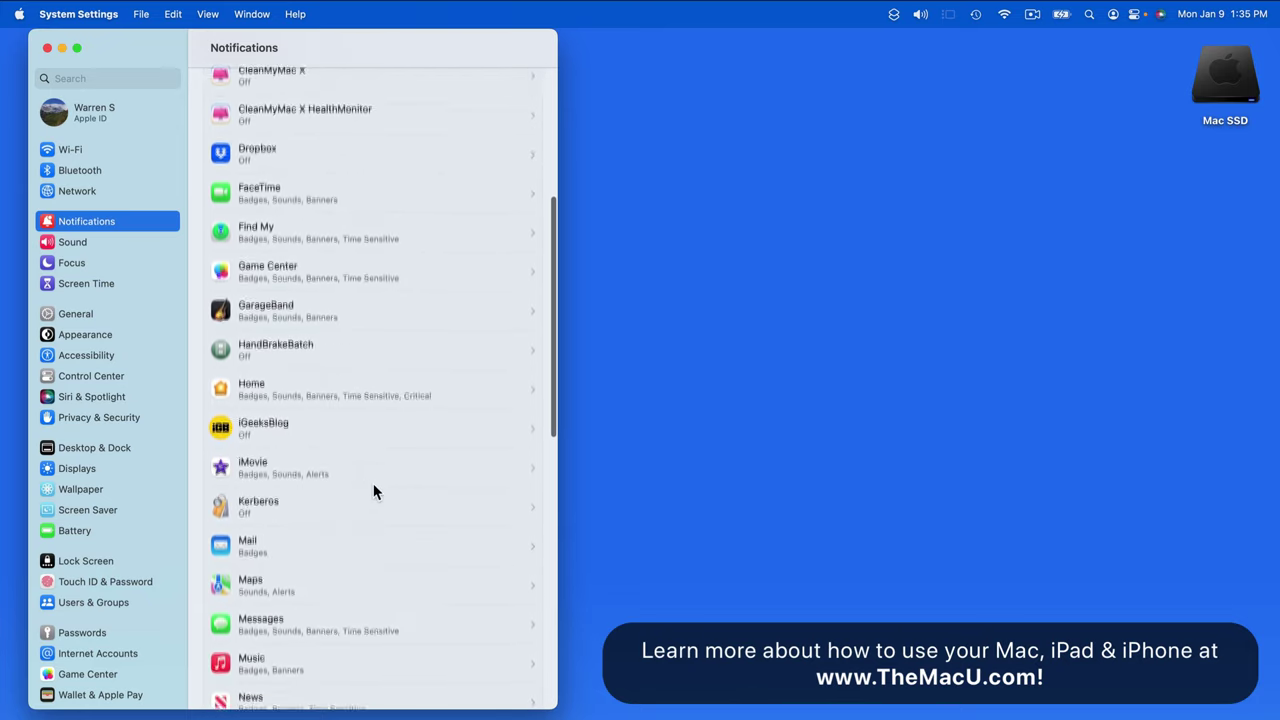
scroll(371, 491, "down", 1)
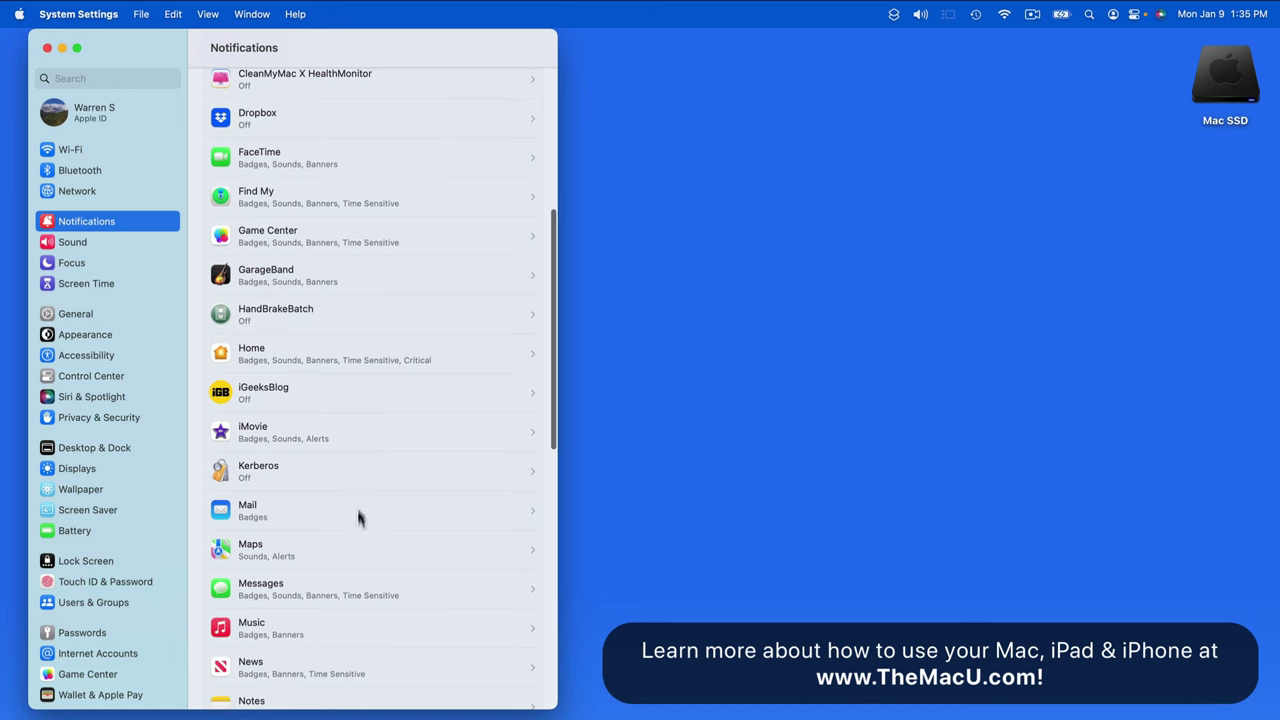
left_click(376, 272)
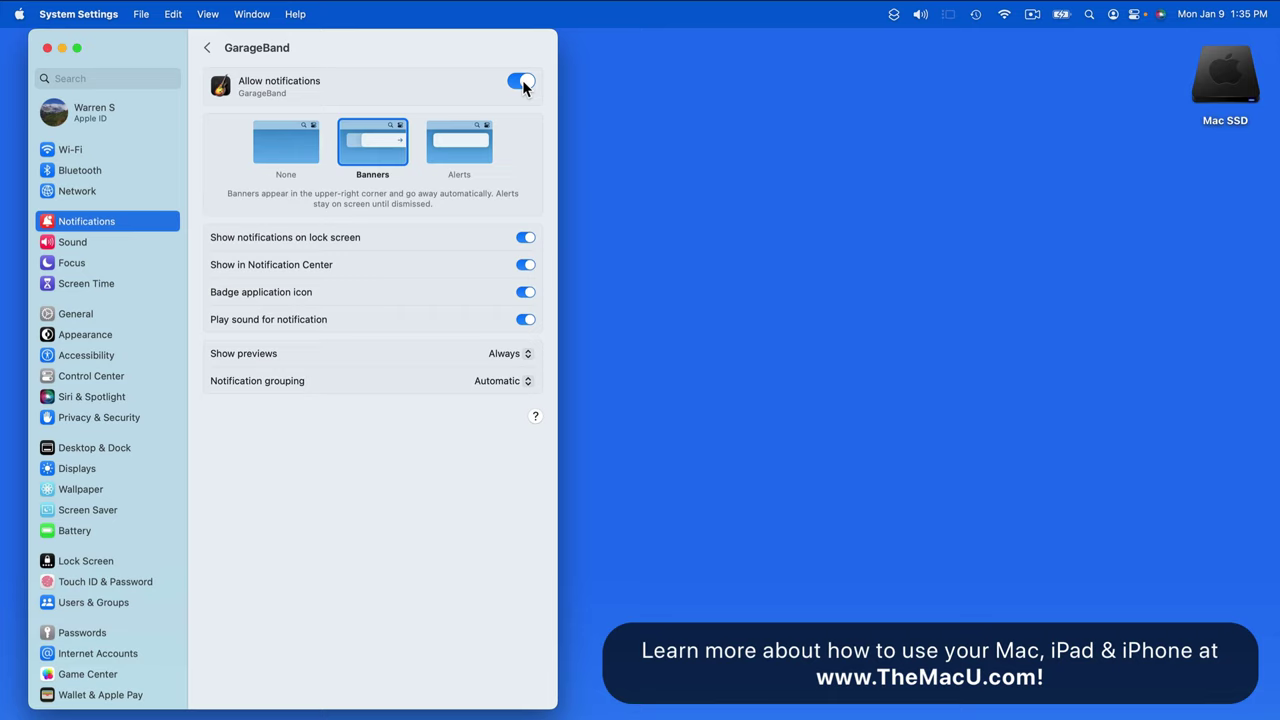
left_click(522, 80)
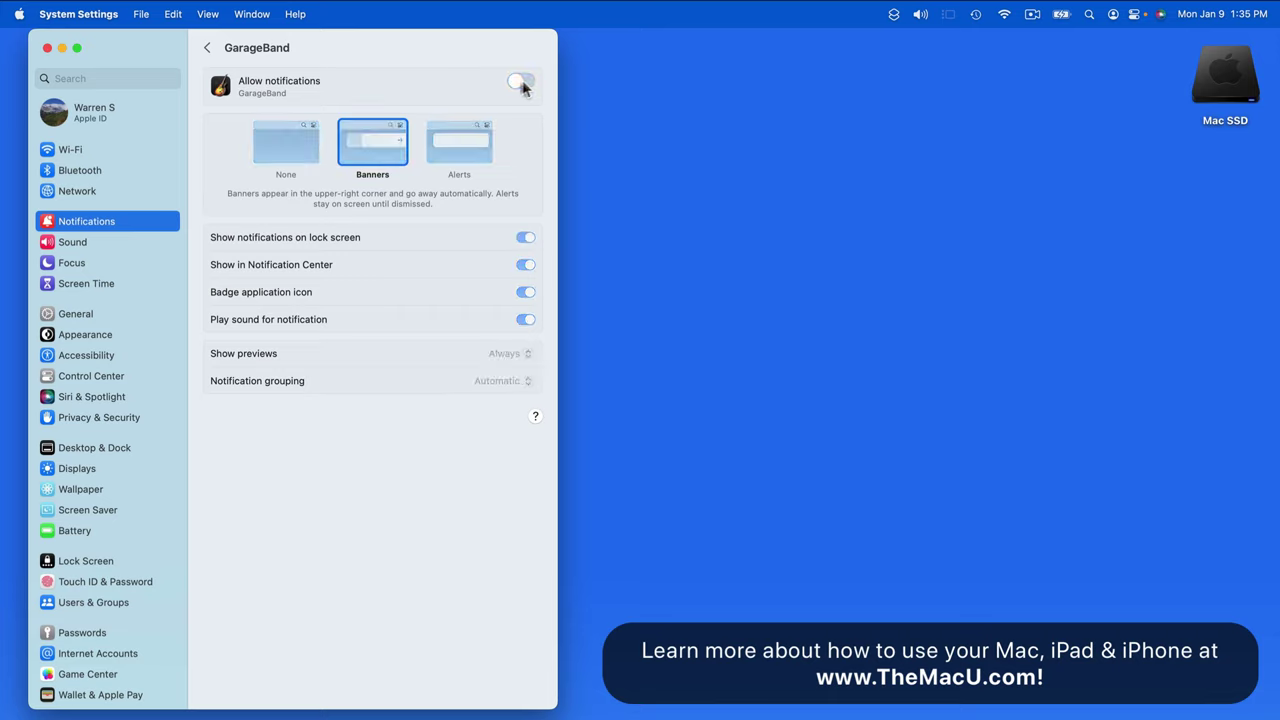
- Return to the application list and open the notification settings for Messages
left_click(207, 47)
scroll(329, 337, "down", 5)
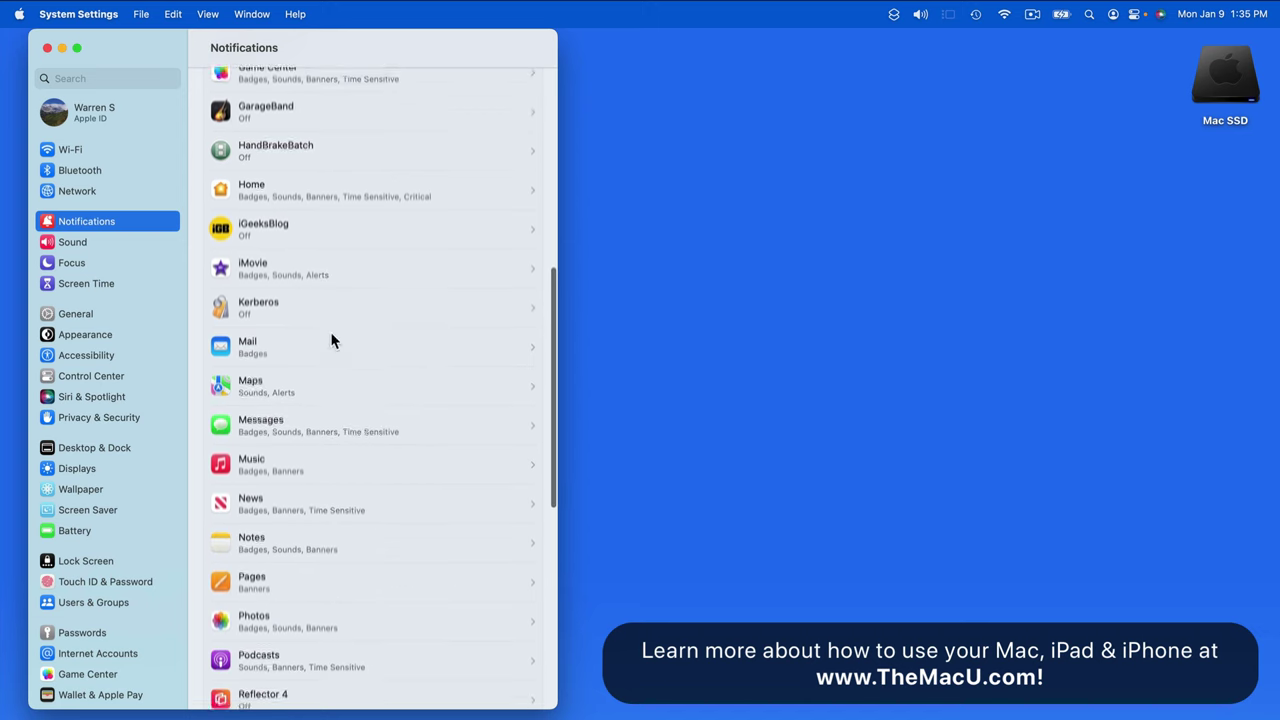
left_click(435, 420)
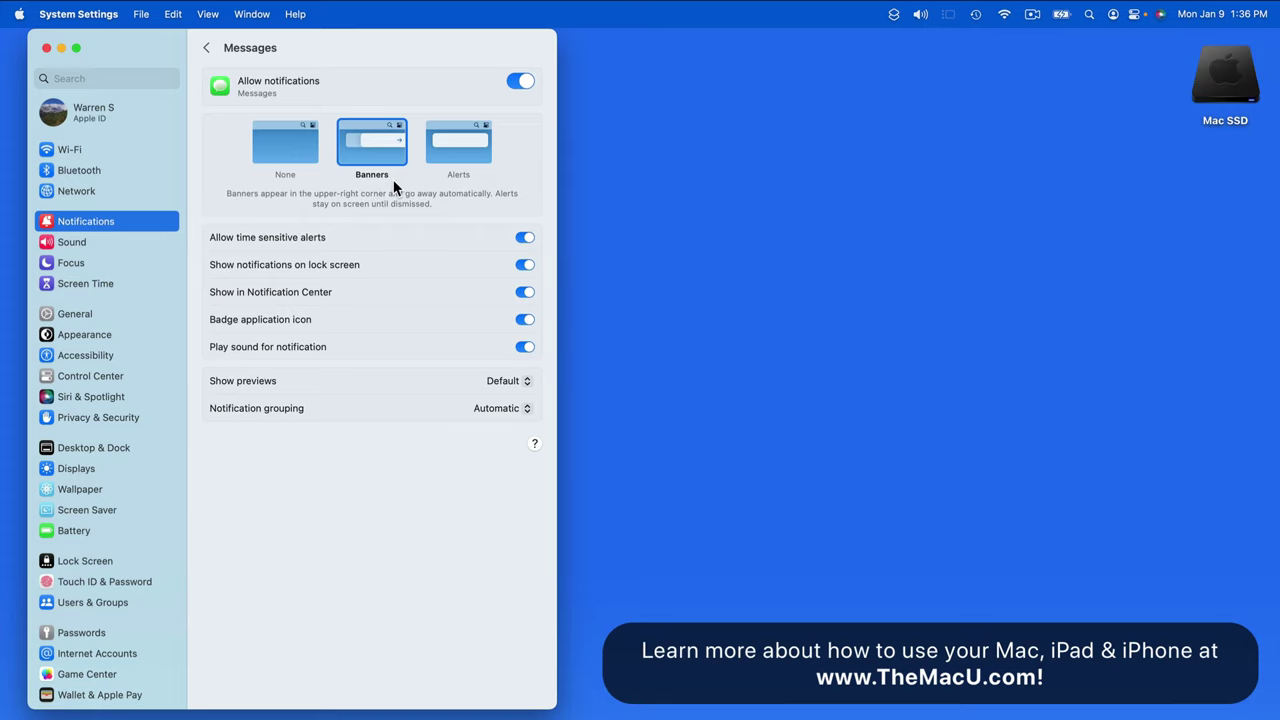
- Reveal and hide Notification Center, reopen it, and expand the stacked Messages notifications
left_click(1089, 206)
scroll(1089, 206, "left", 3)
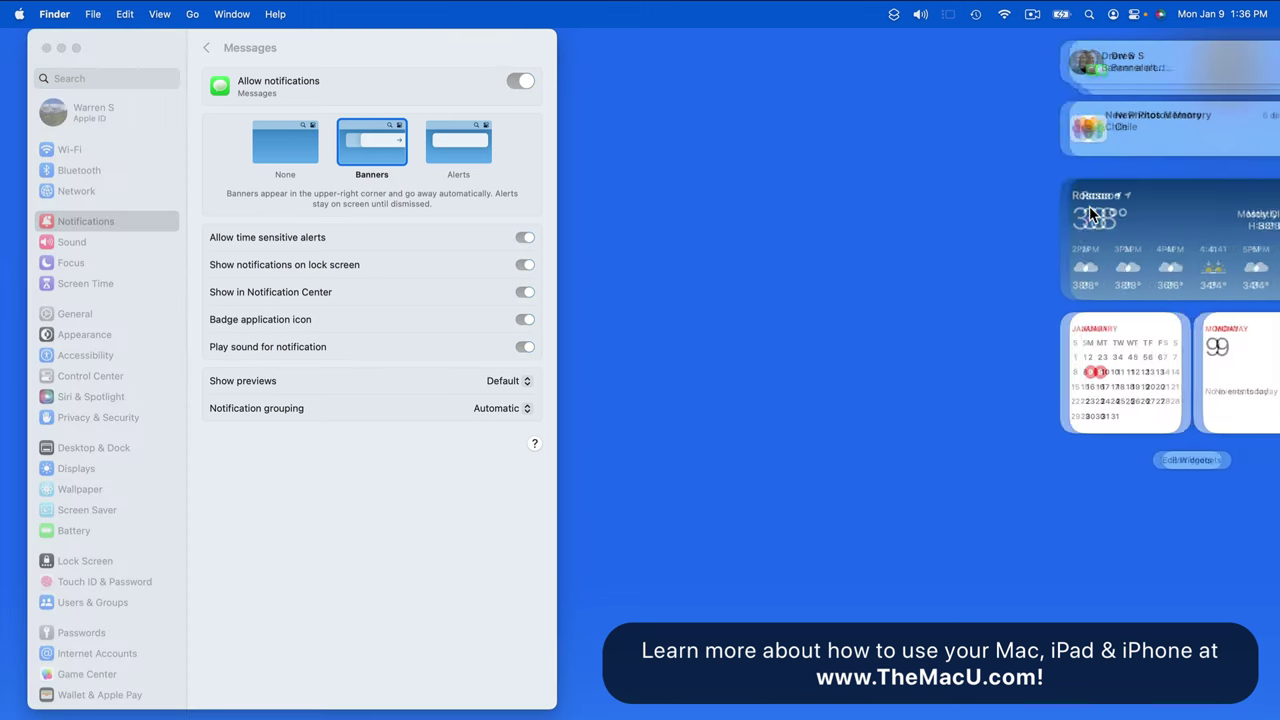
left_click(747, 227)
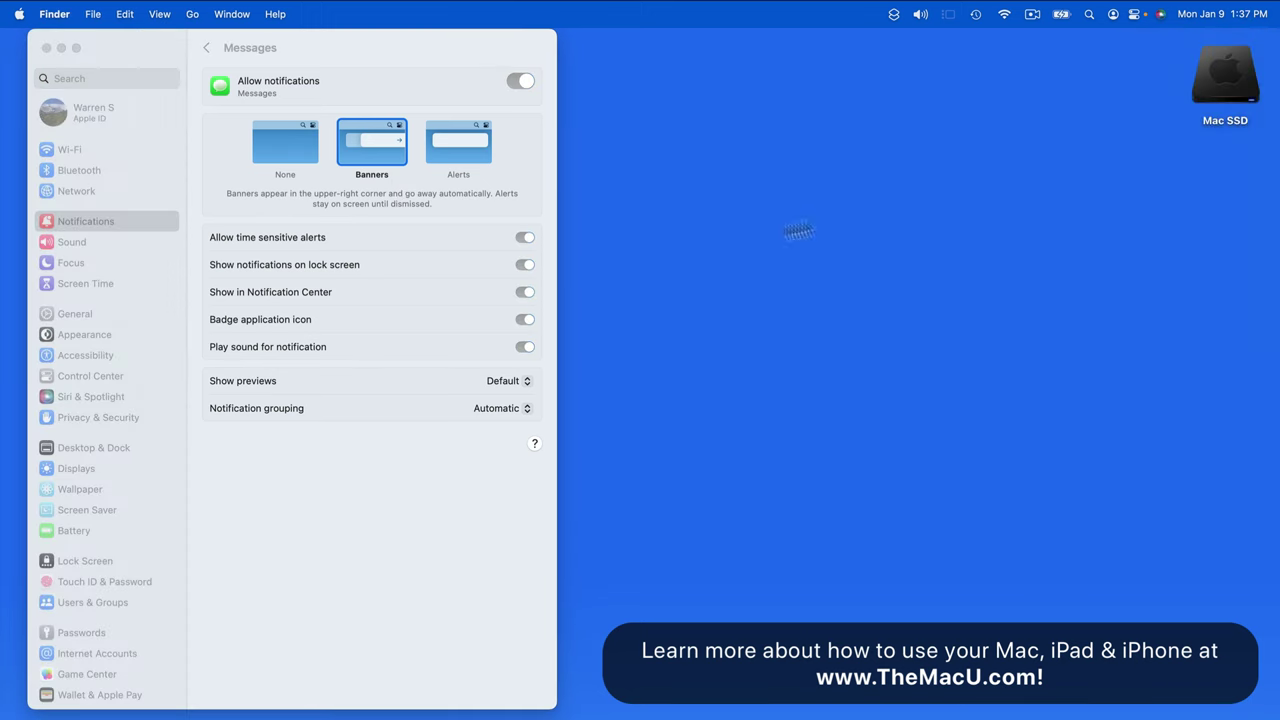
left_click(1208, 20)
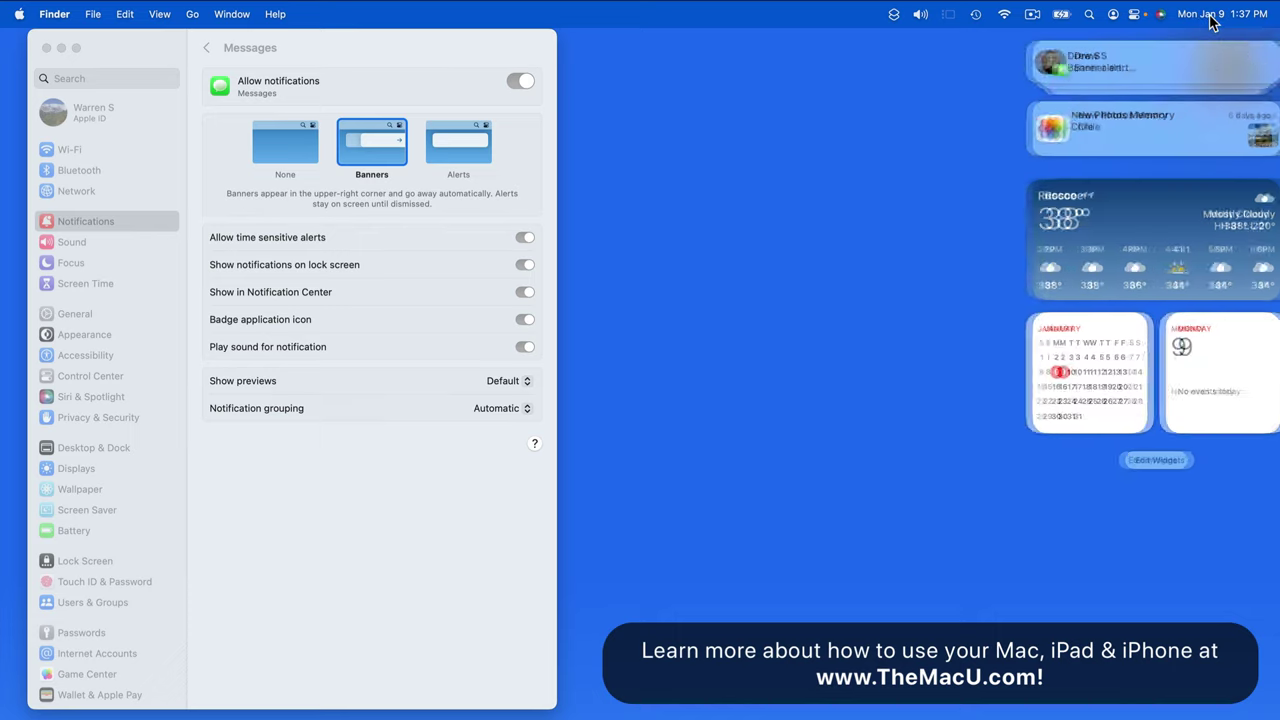
left_click(1208, 16)
left_click(1208, 16)
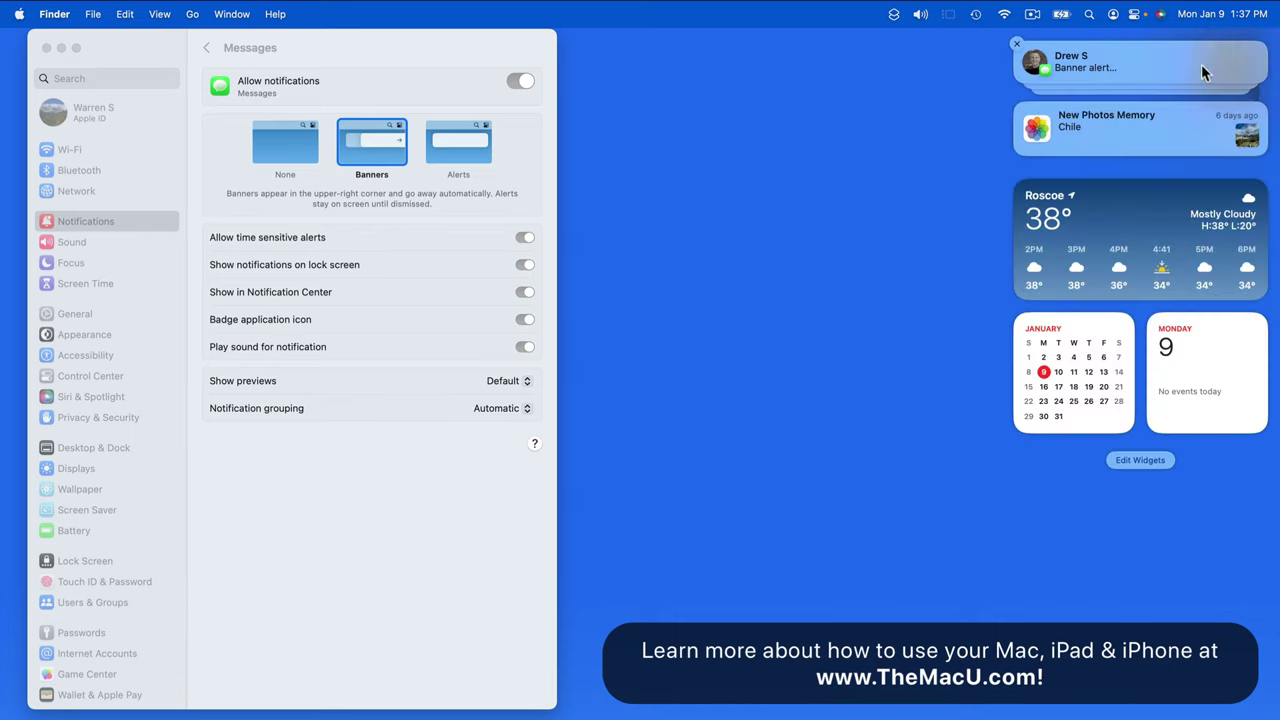
left_click(1193, 59)
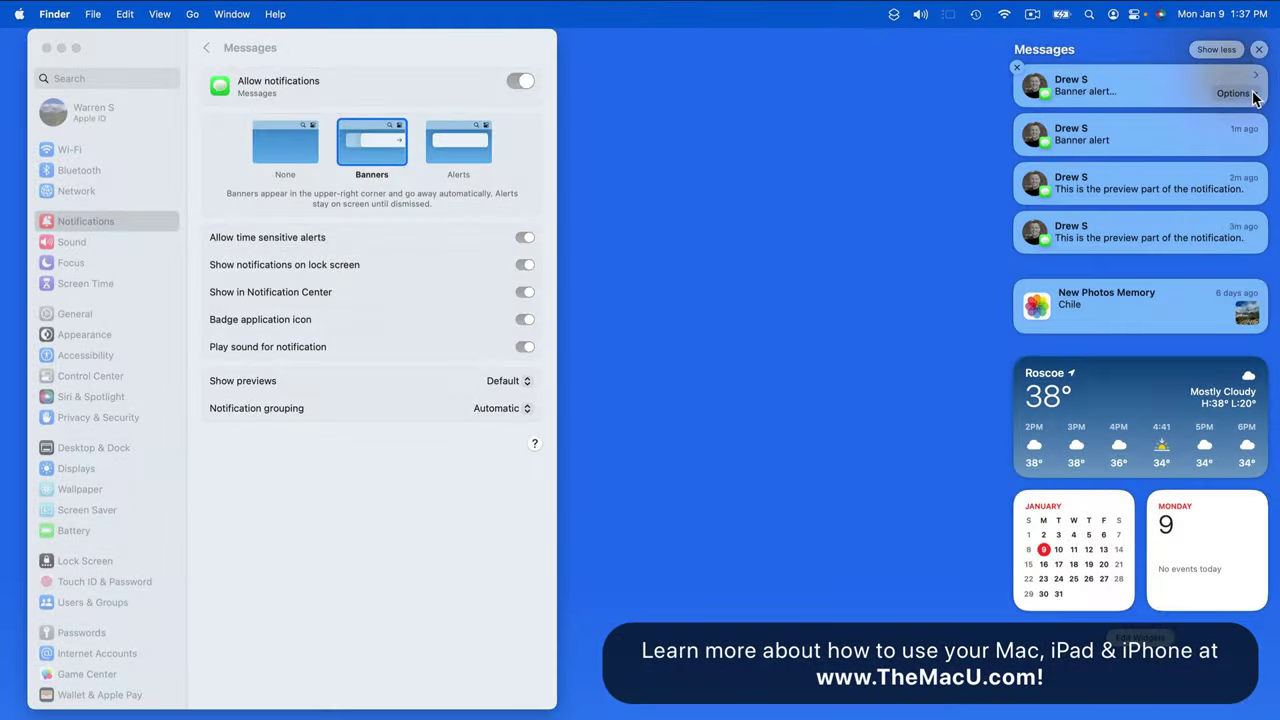
- Show more of the newest Messages notification to view its reply field, and collapse it again
left_click(1255, 97)
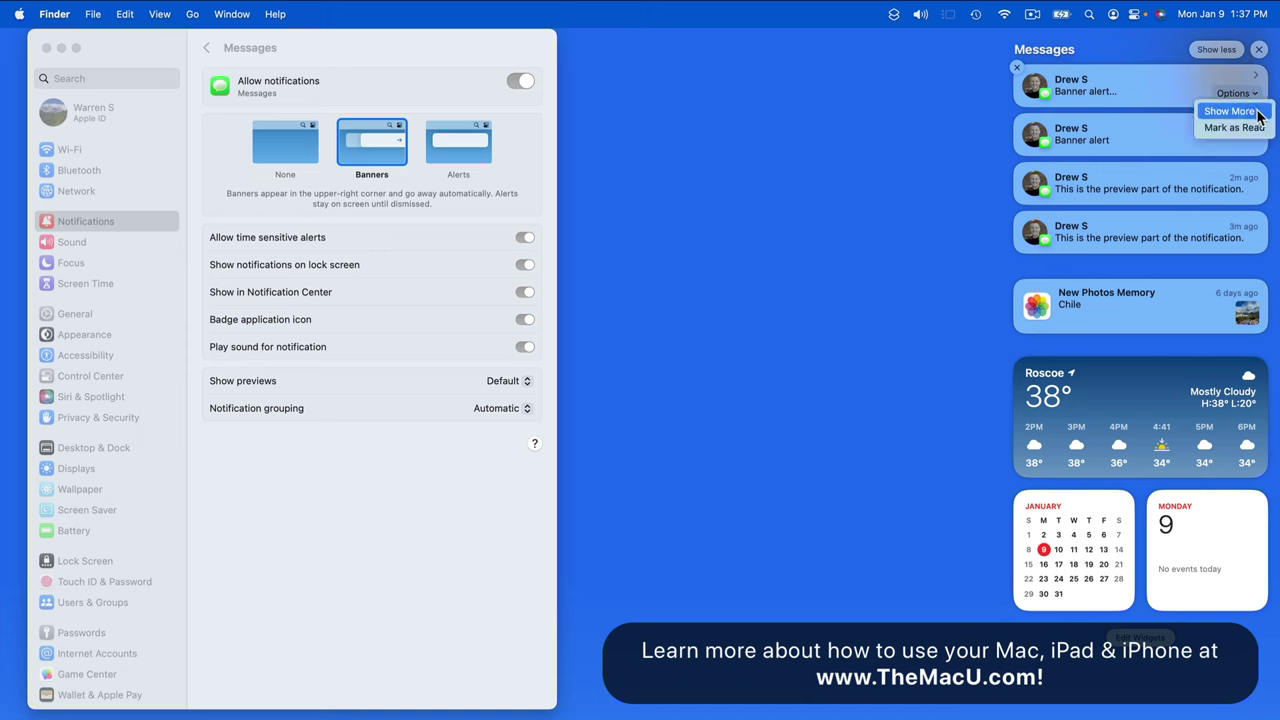
left_click(1258, 112)
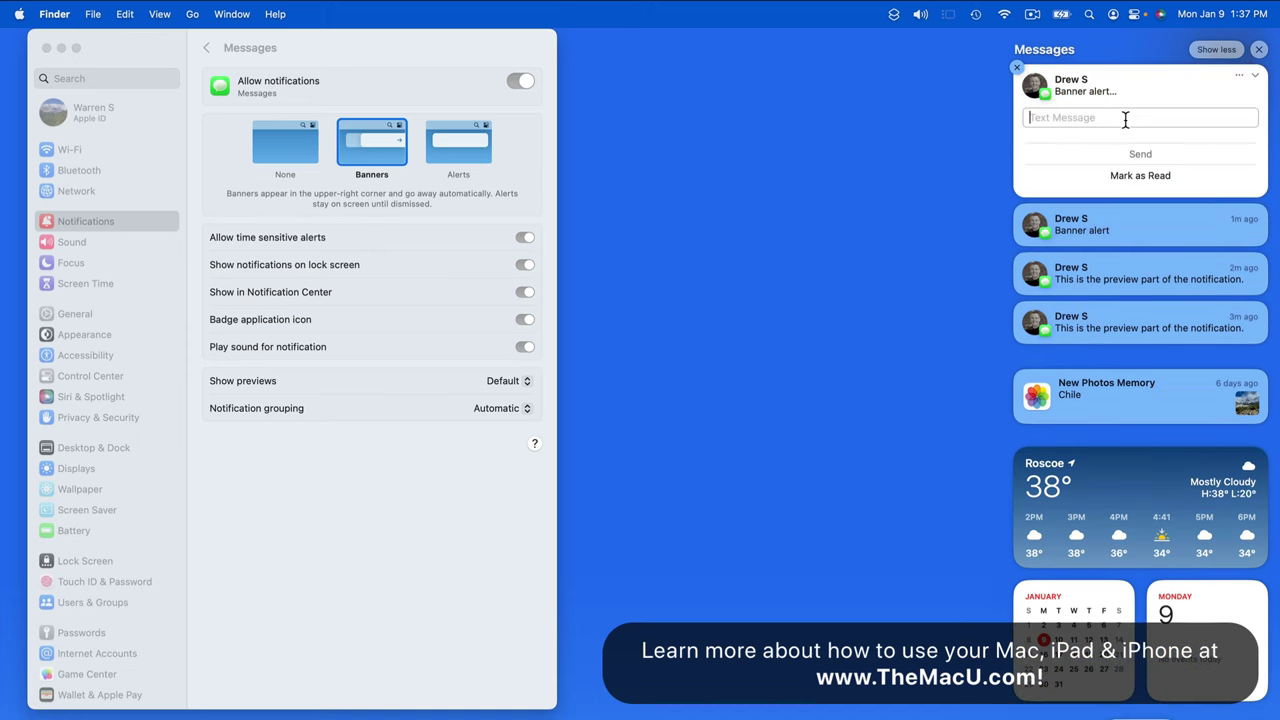
left_click(1256, 77)
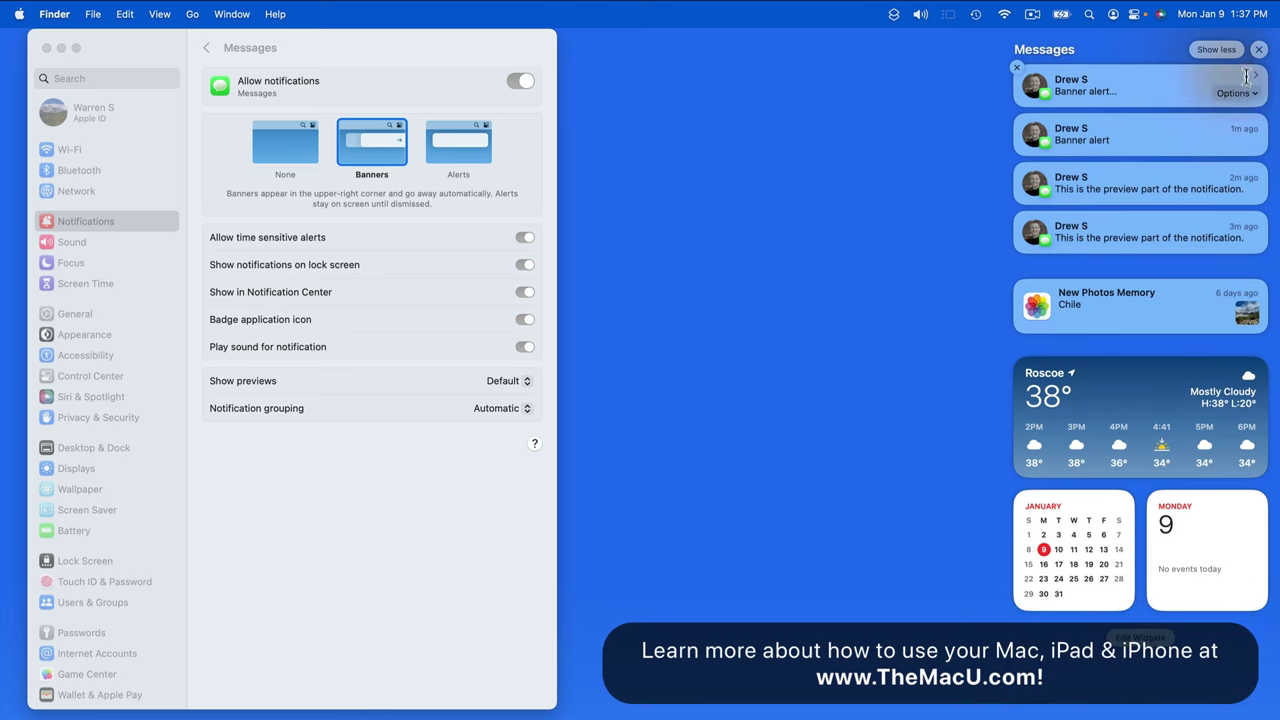
- Mark the Messages notifications as read and close Notification Center
left_click(1240, 95)
left_click(1236, 128)
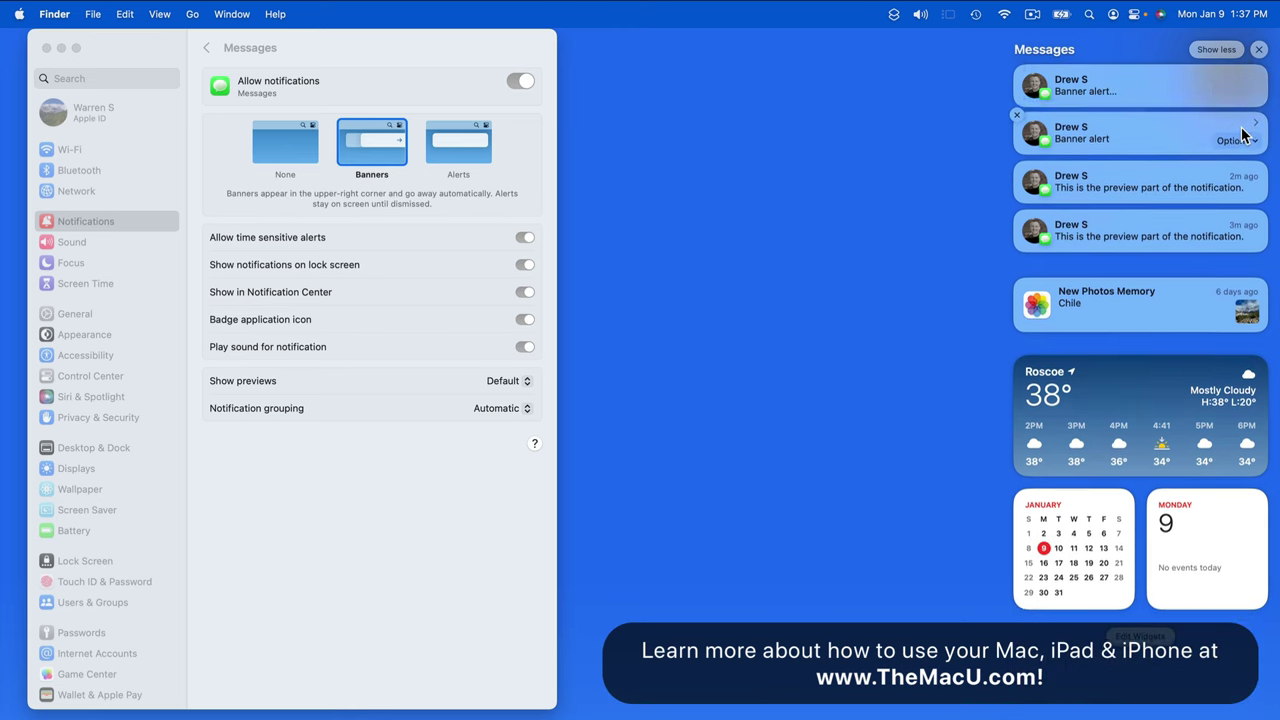
left_click(1234, 94)
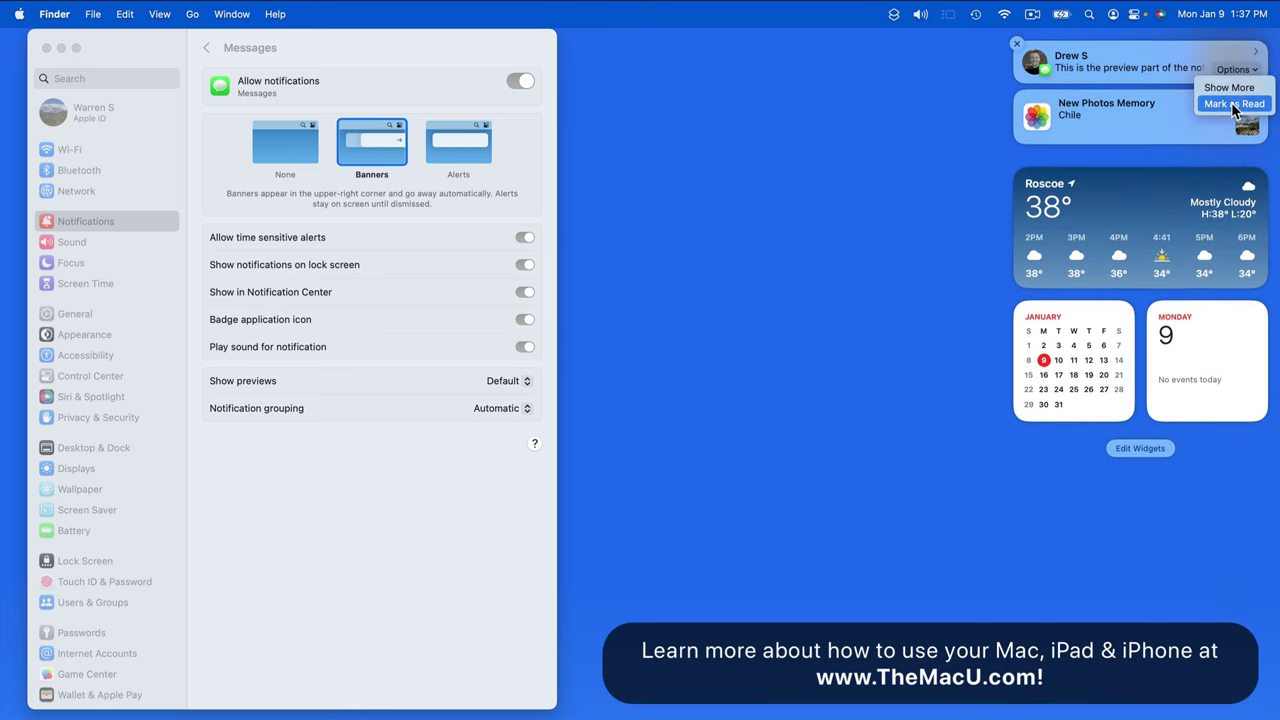
left_click(1232, 106)
left_click(894, 128)
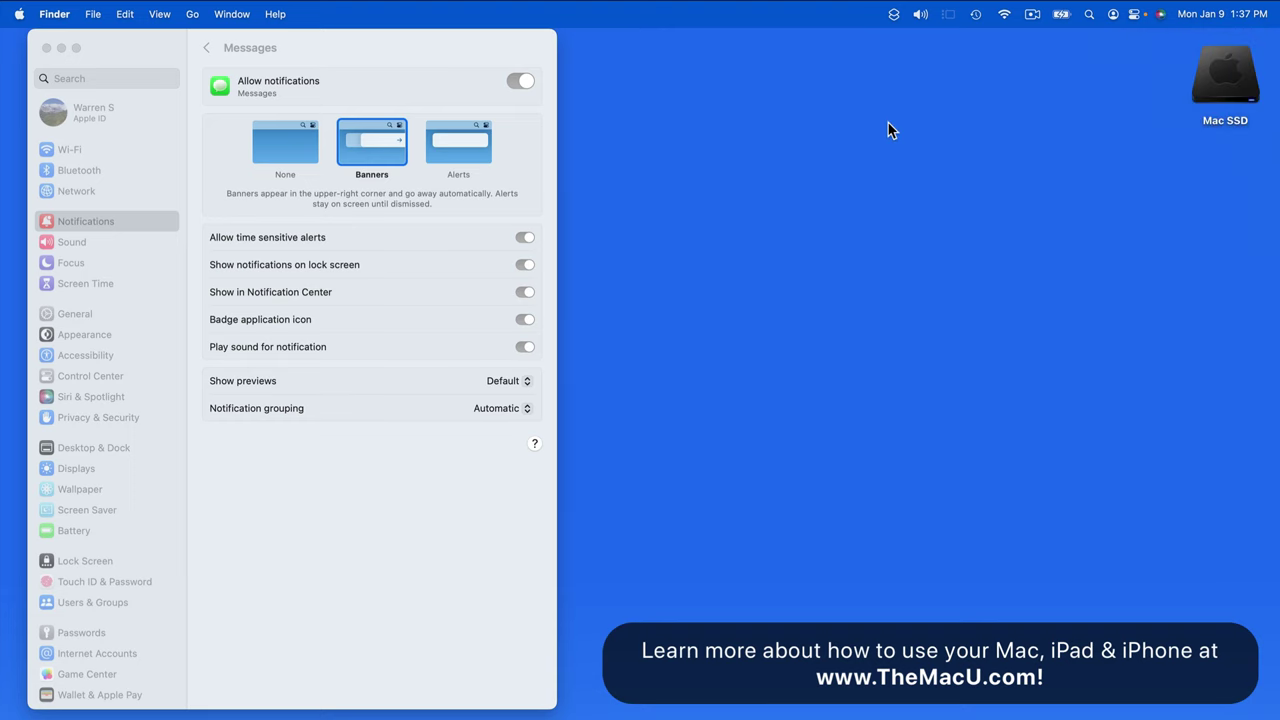
- Change the notification style for Messages to Alerts
left_click(541, 157)
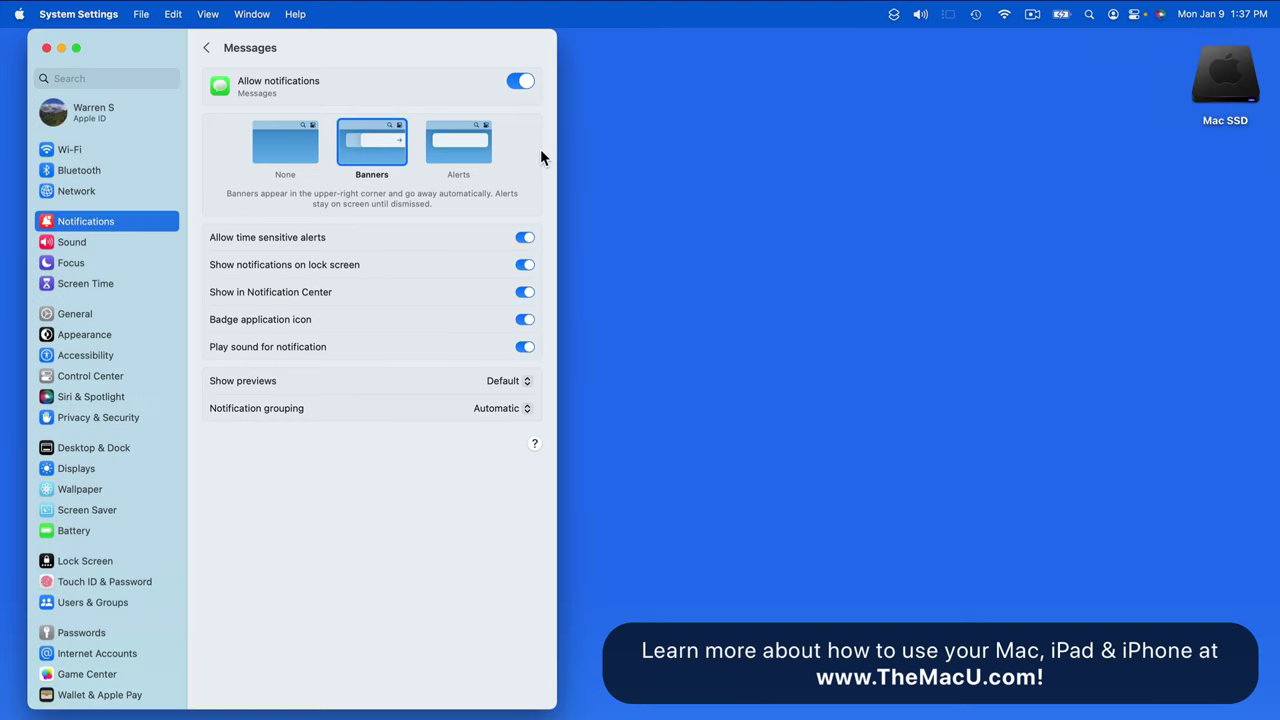
left_click(461, 157)
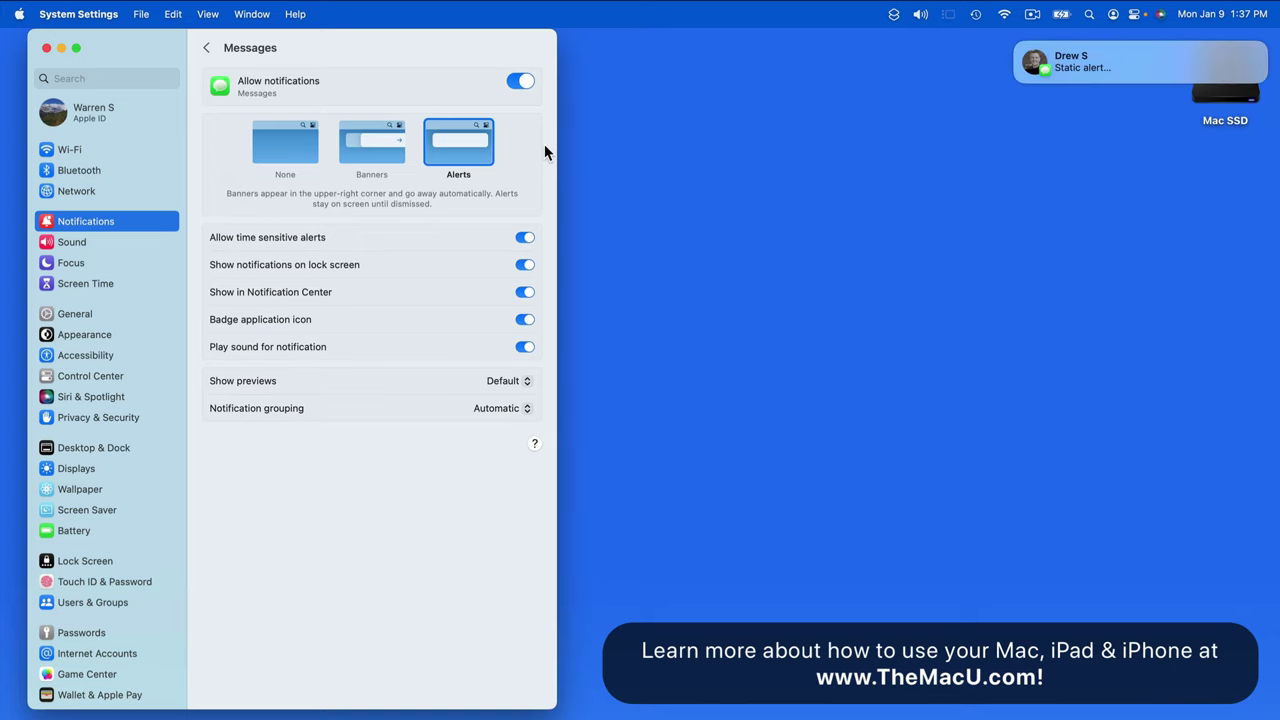
- Open the conversation from its on-screen alert, view it with the window moved higher, and quit Messages
left_click(800, 110)
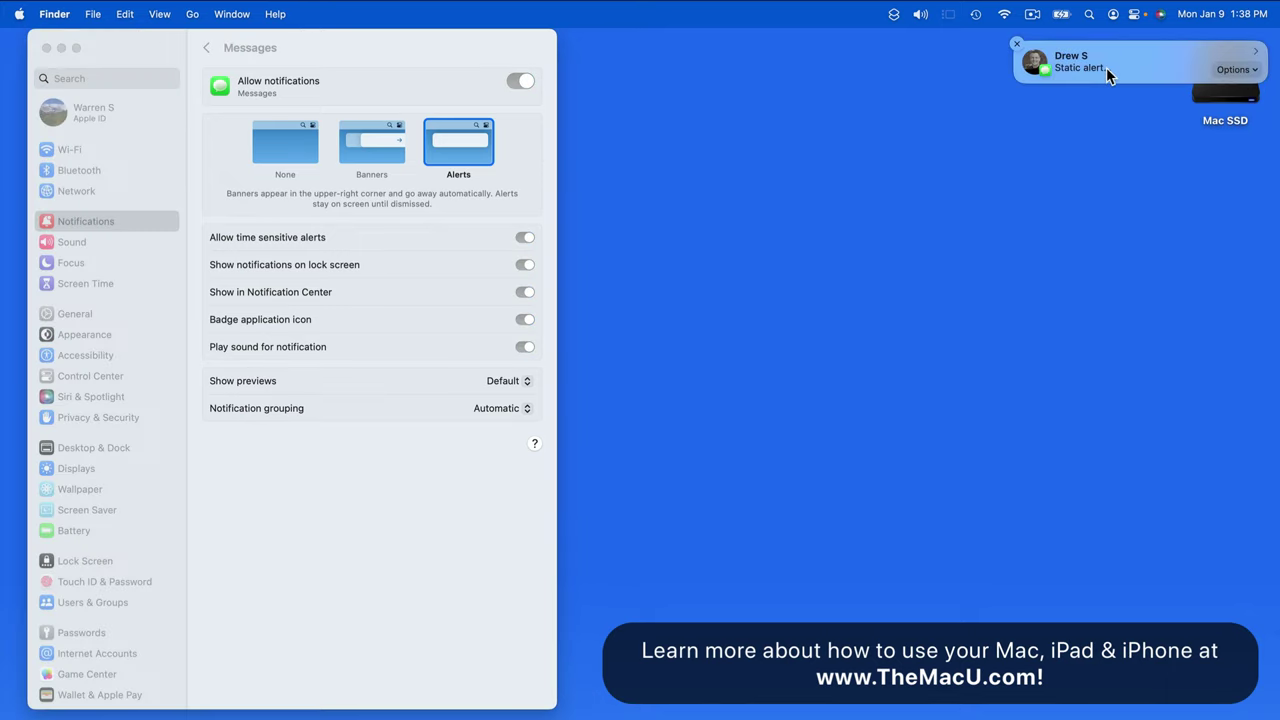
left_click(1238, 69)
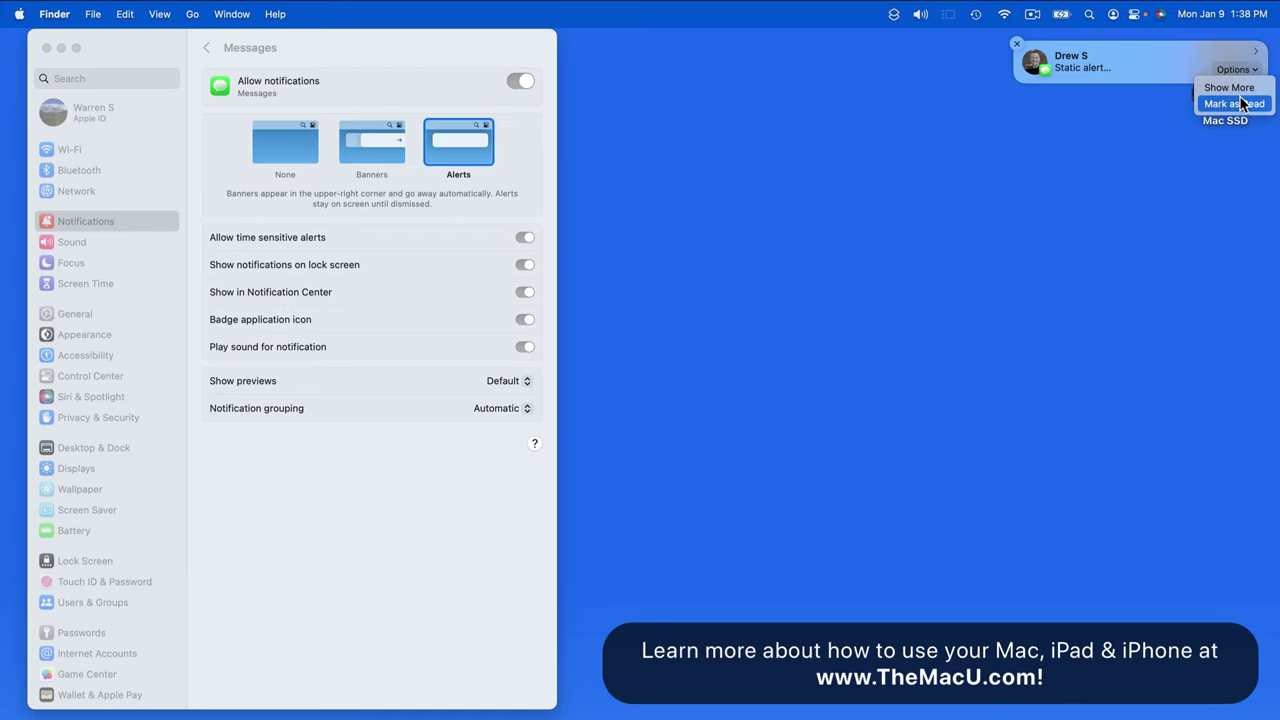
left_click(1116, 59)
left_click(1130, 57)
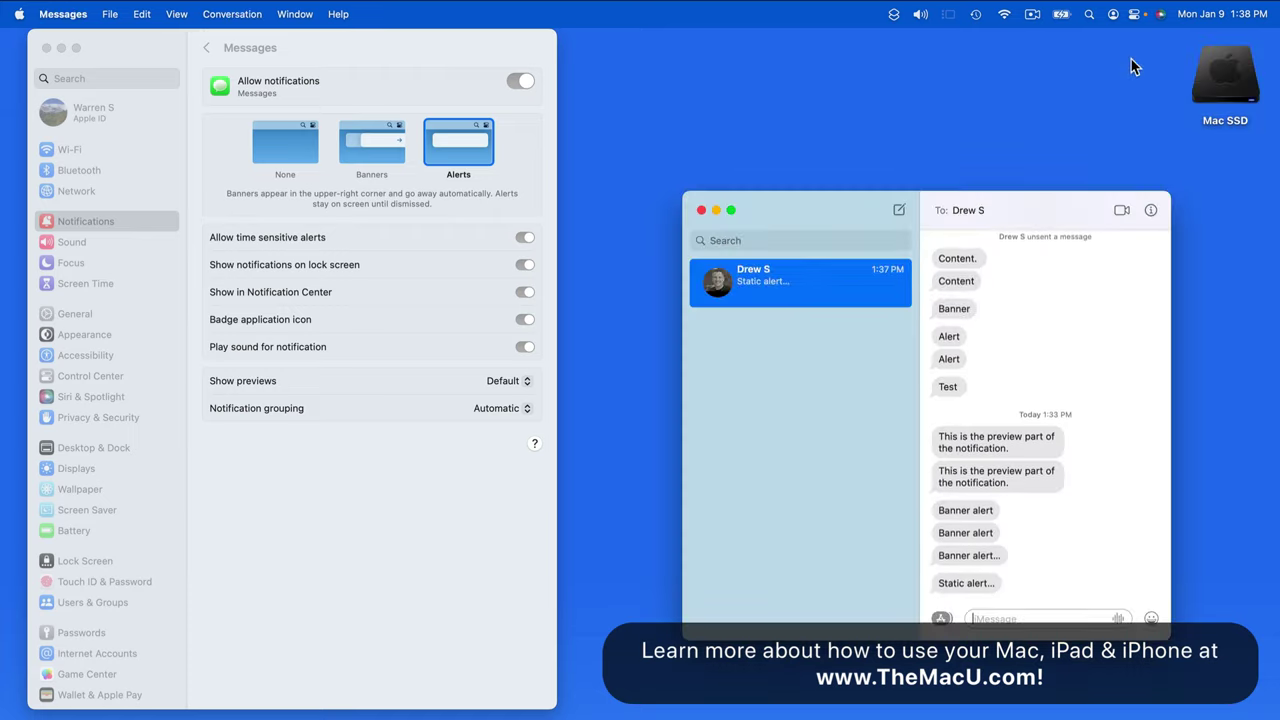
left_click_drag(846, 212, 828, 99)
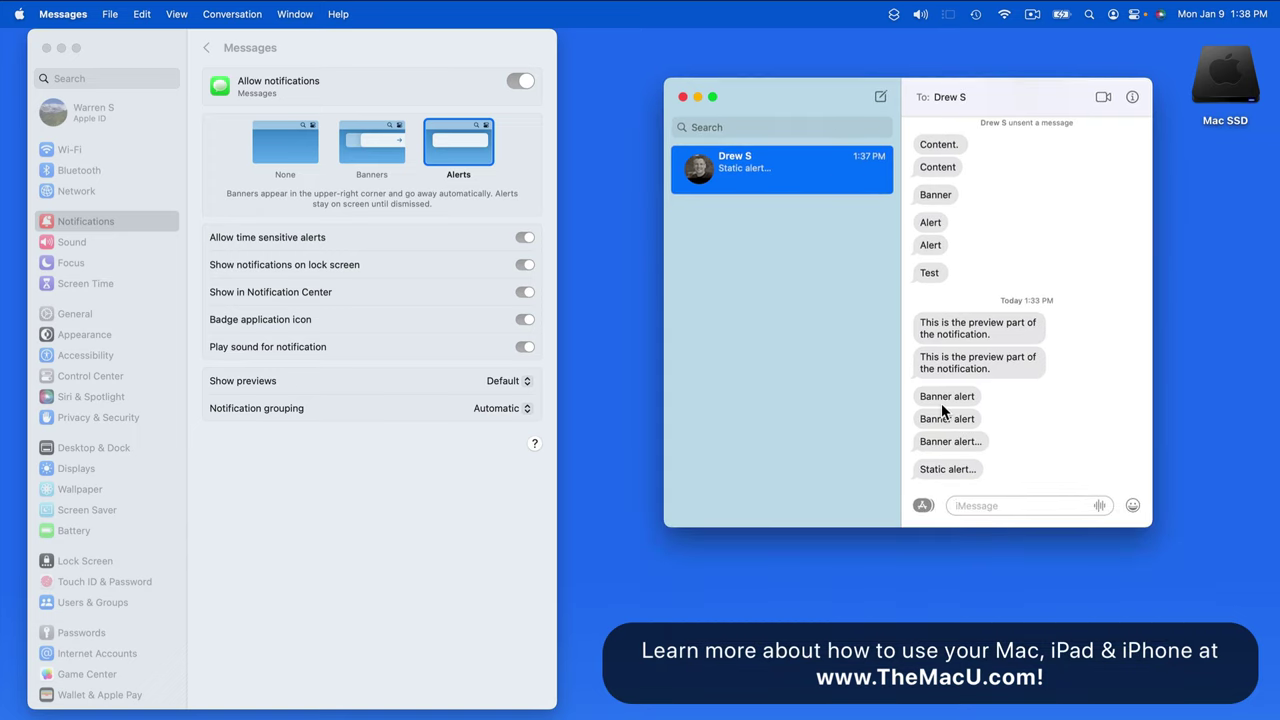
key("super+q")
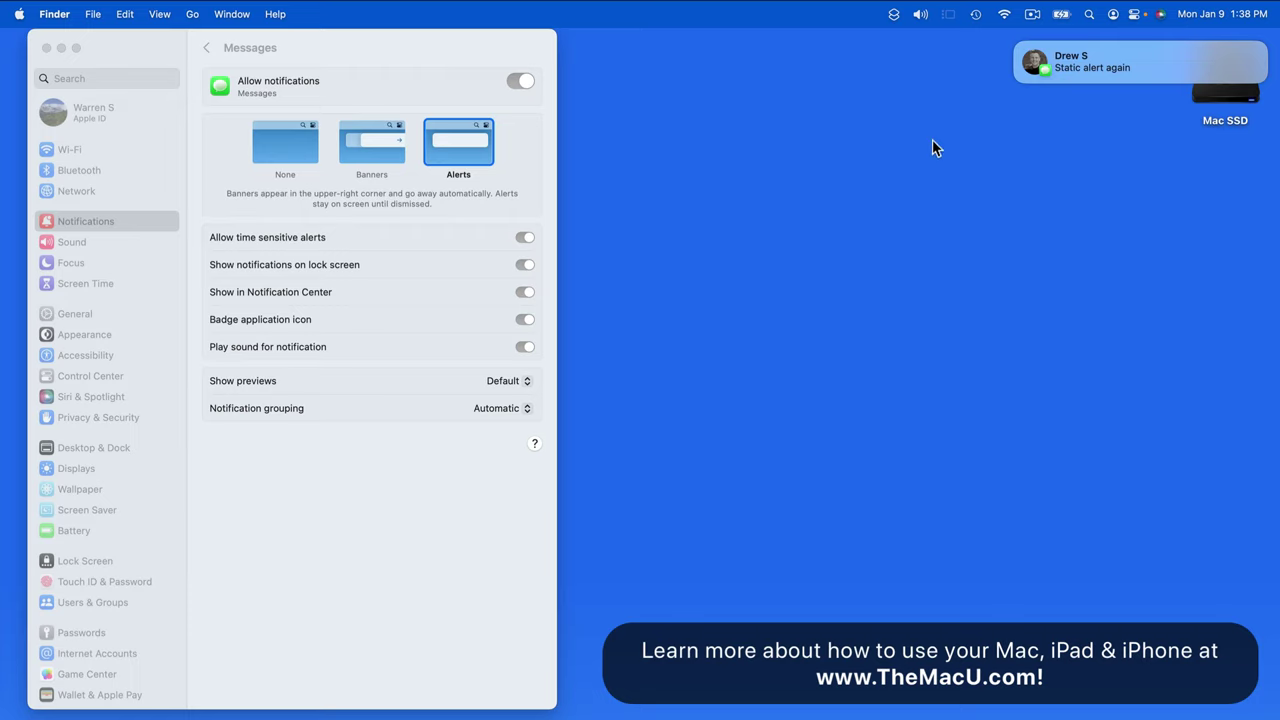
- Dismiss the on-screen Messages alert and open the notification settings for Calendar
left_click(1015, 45)
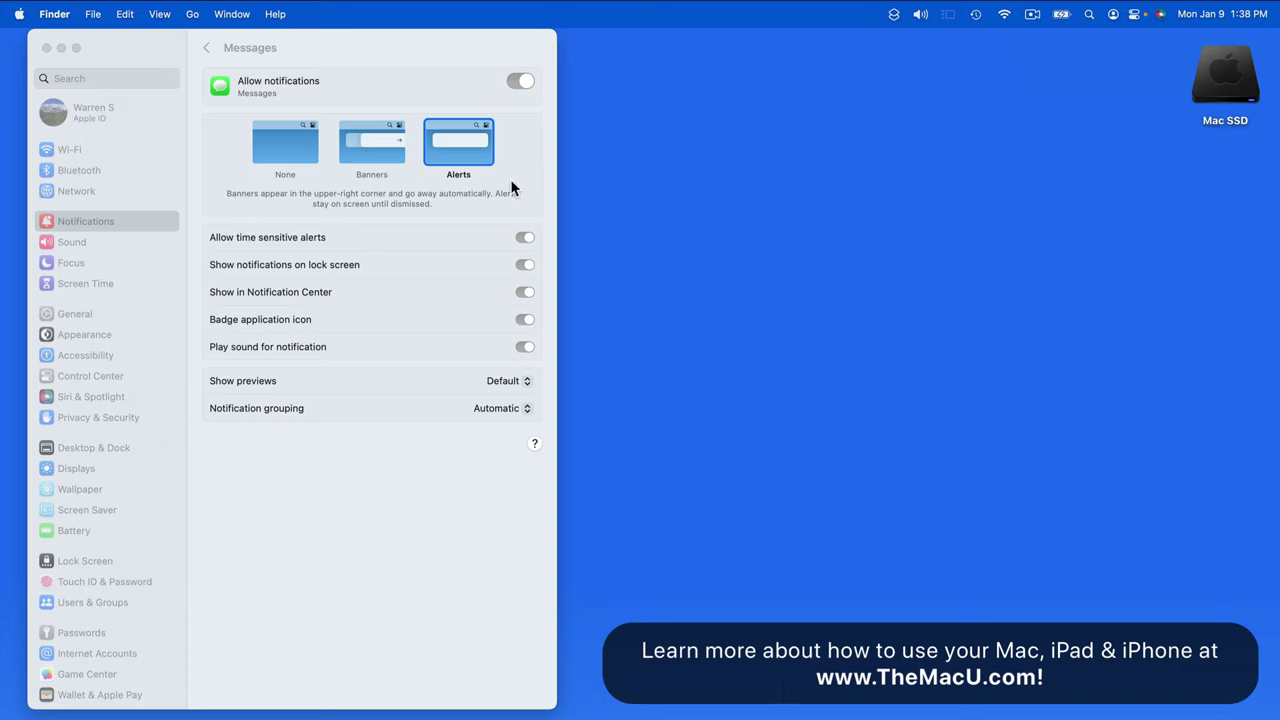
left_click(206, 47)
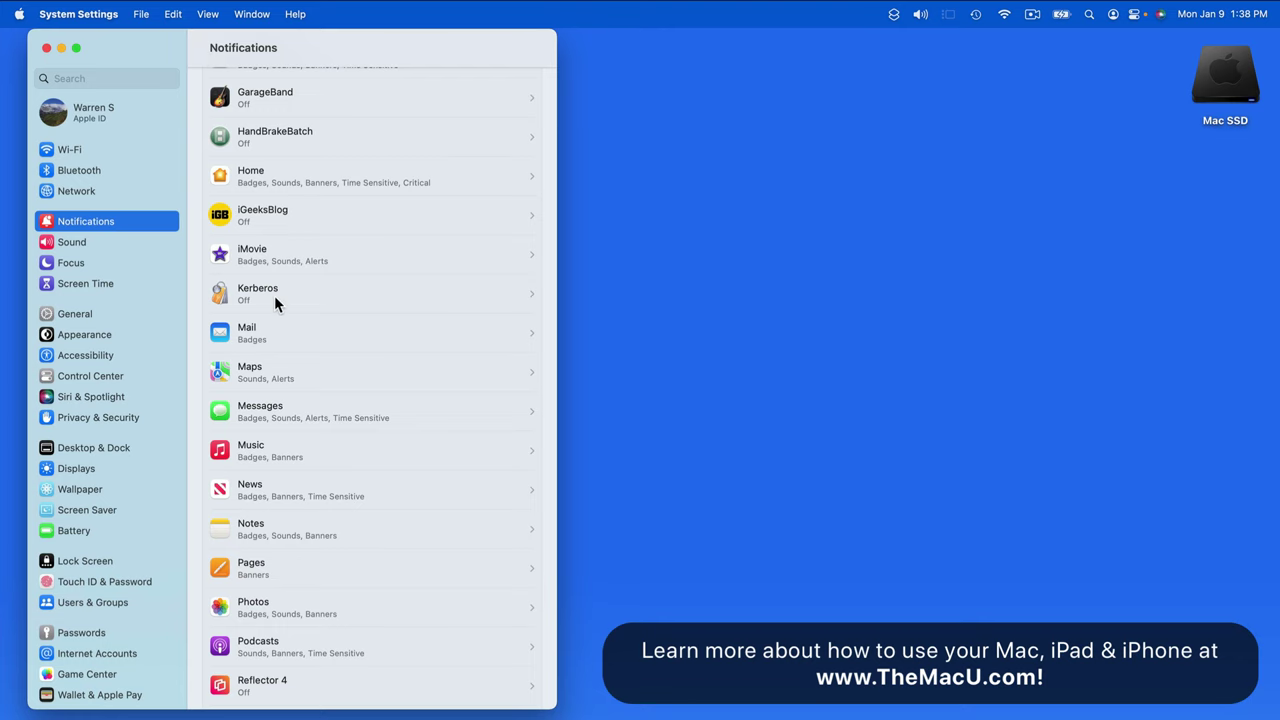
scroll(274, 295, "up", 5)
scroll(274, 295, "up", 4)
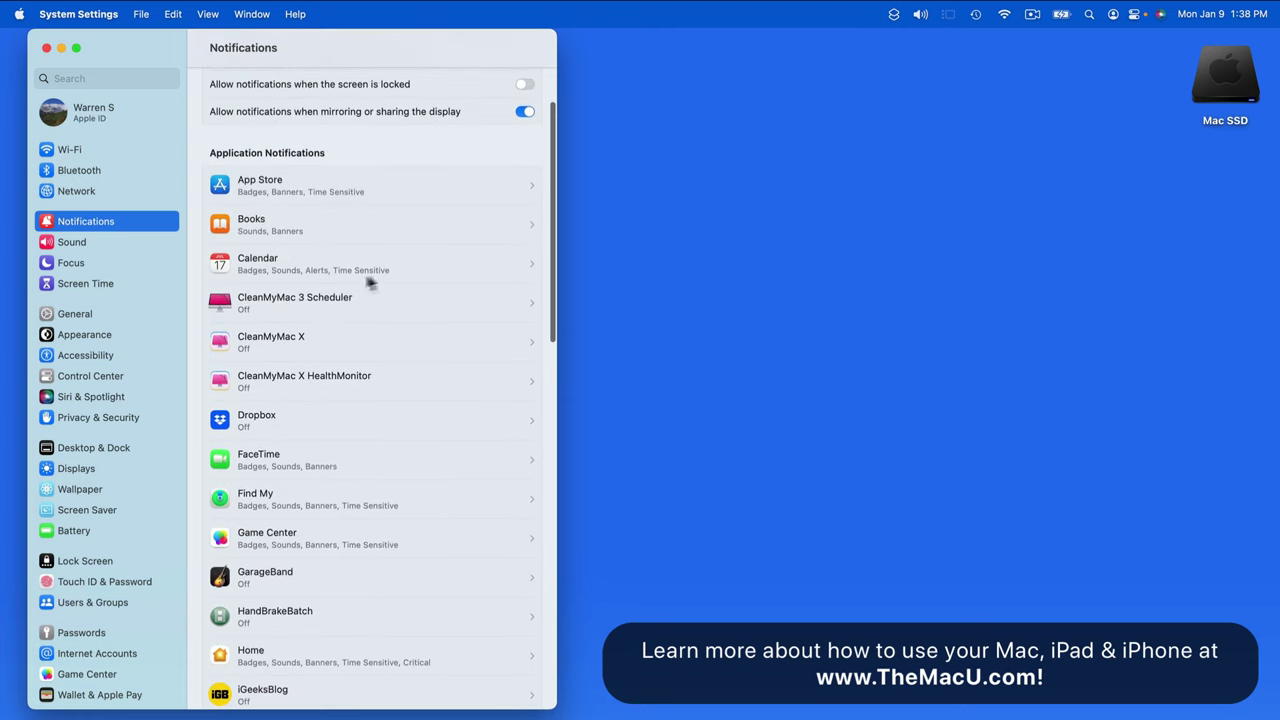
left_click(426, 270)
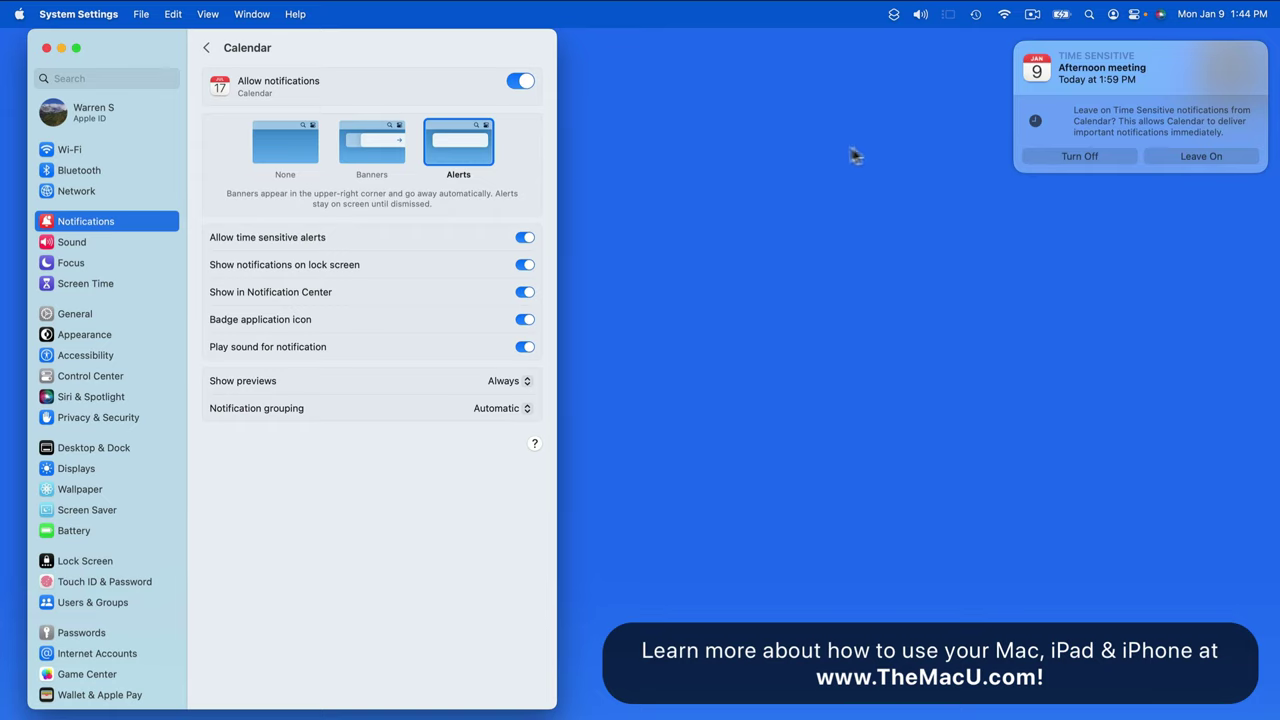
- Leave Time Sensitive notifications on from the Afternoon meeting alert, and dismiss the alert after viewing its snooze options
left_click(1176, 155)
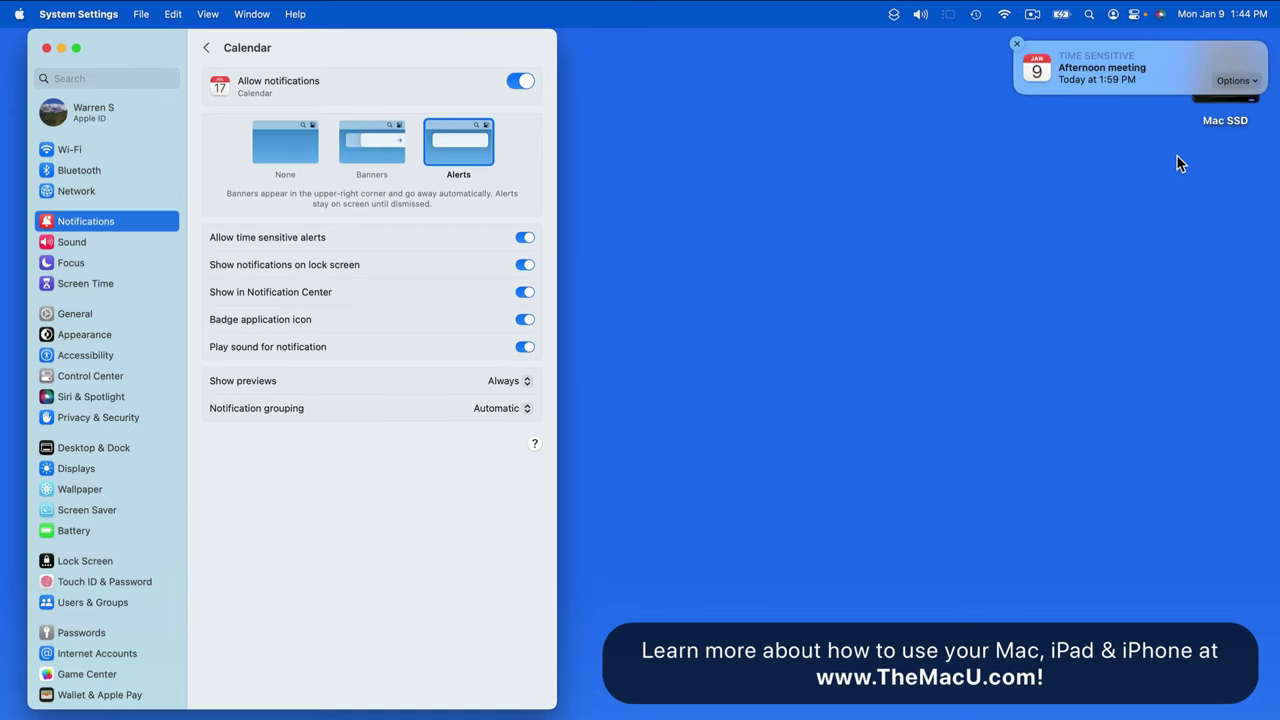
left_click(1226, 81)
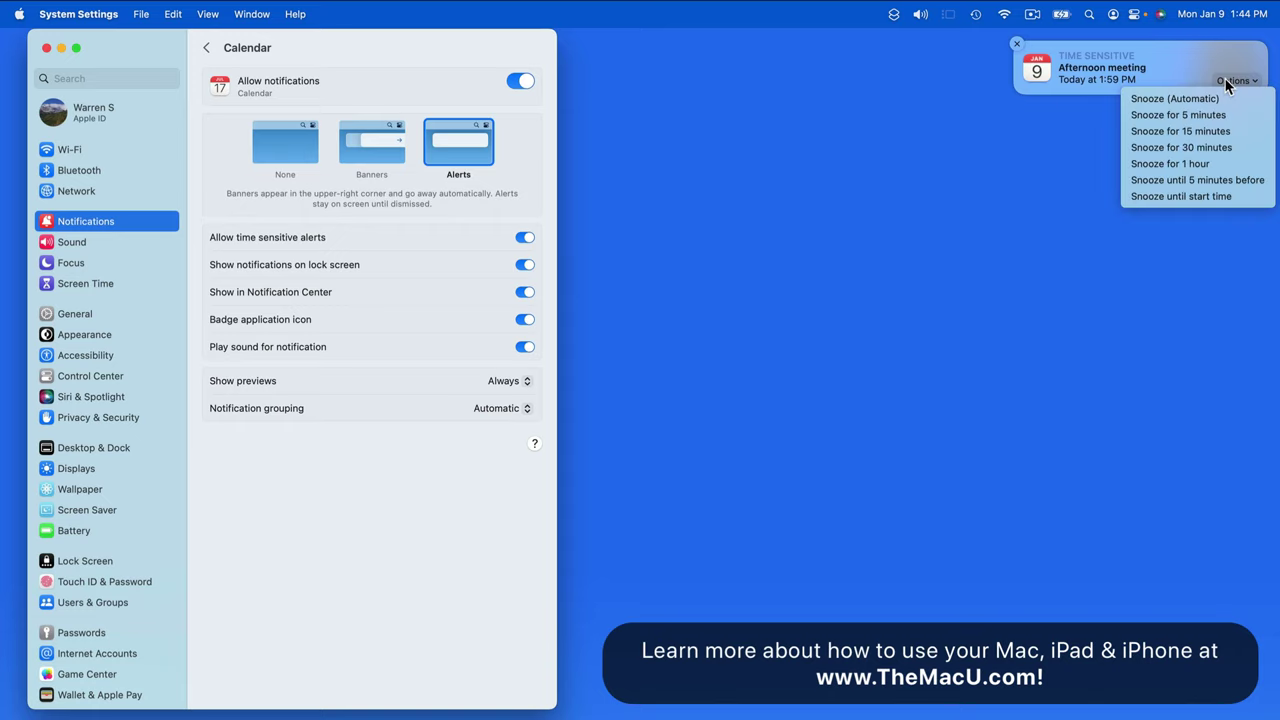
left_click(1226, 84)
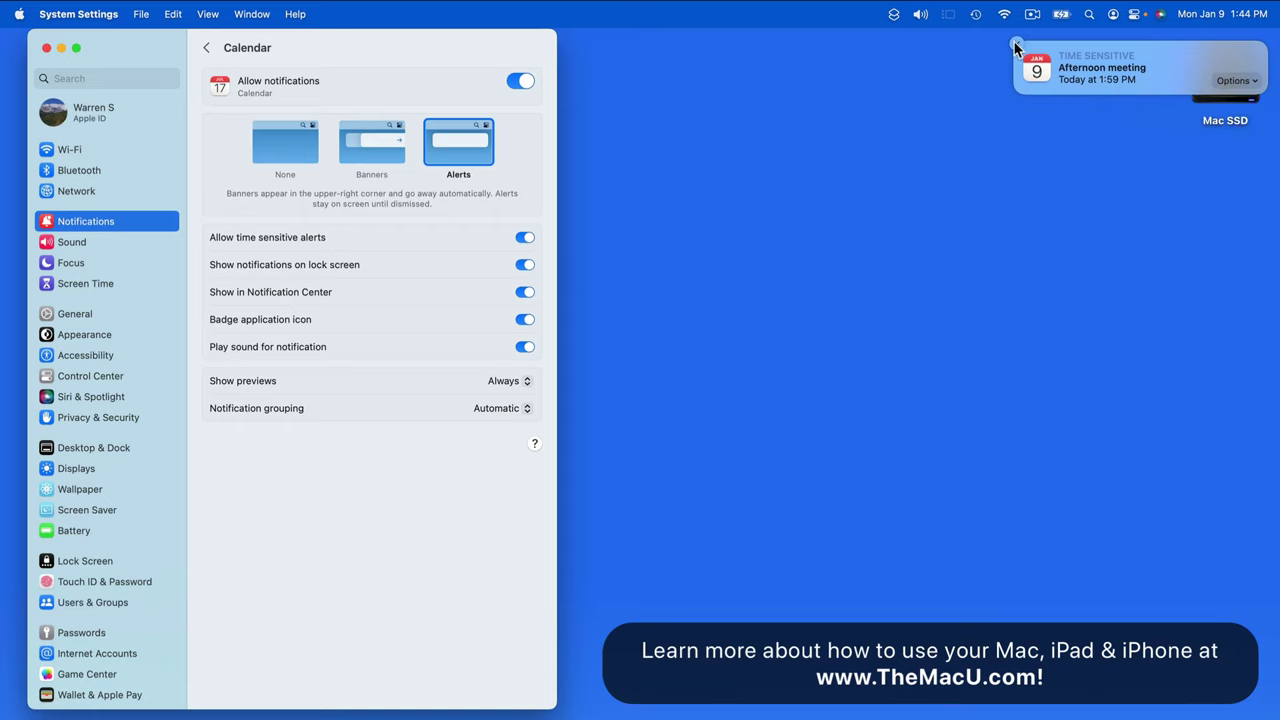
left_click(1015, 42)
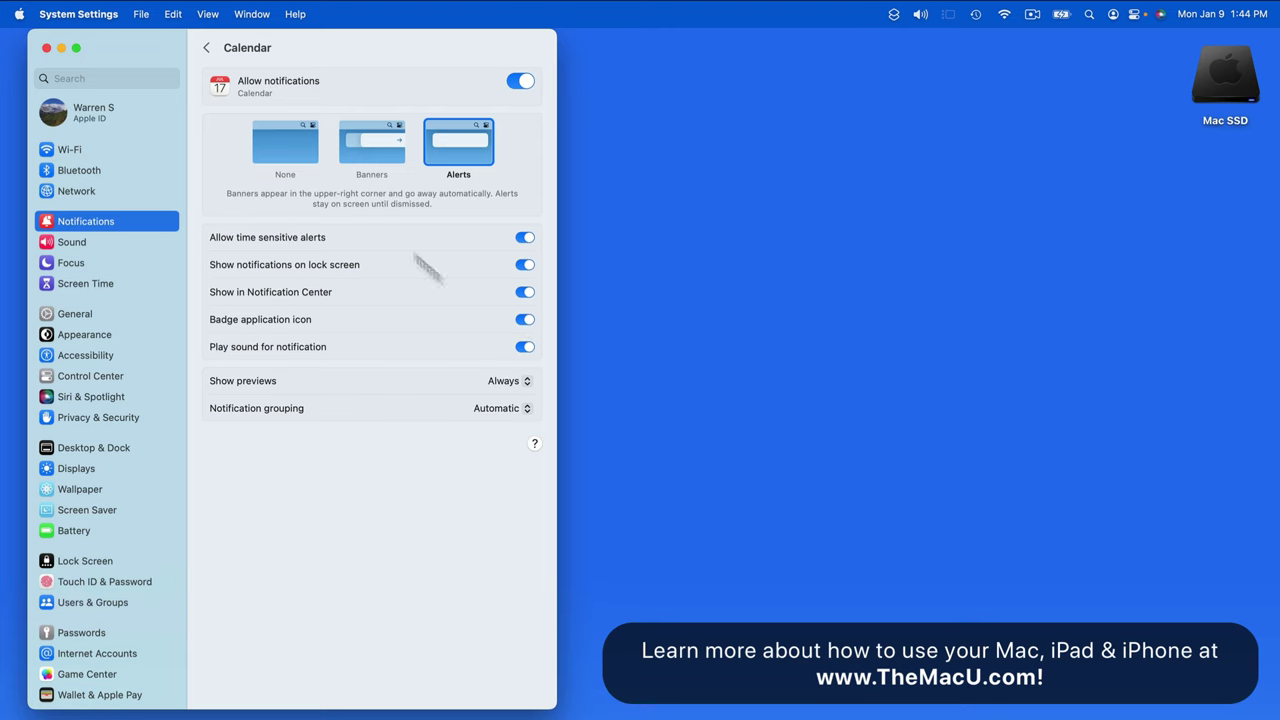
- Open the notification settings for Messages and turn on its application icon badge, checking the Messages icon in the Dock
left_click(206, 48)
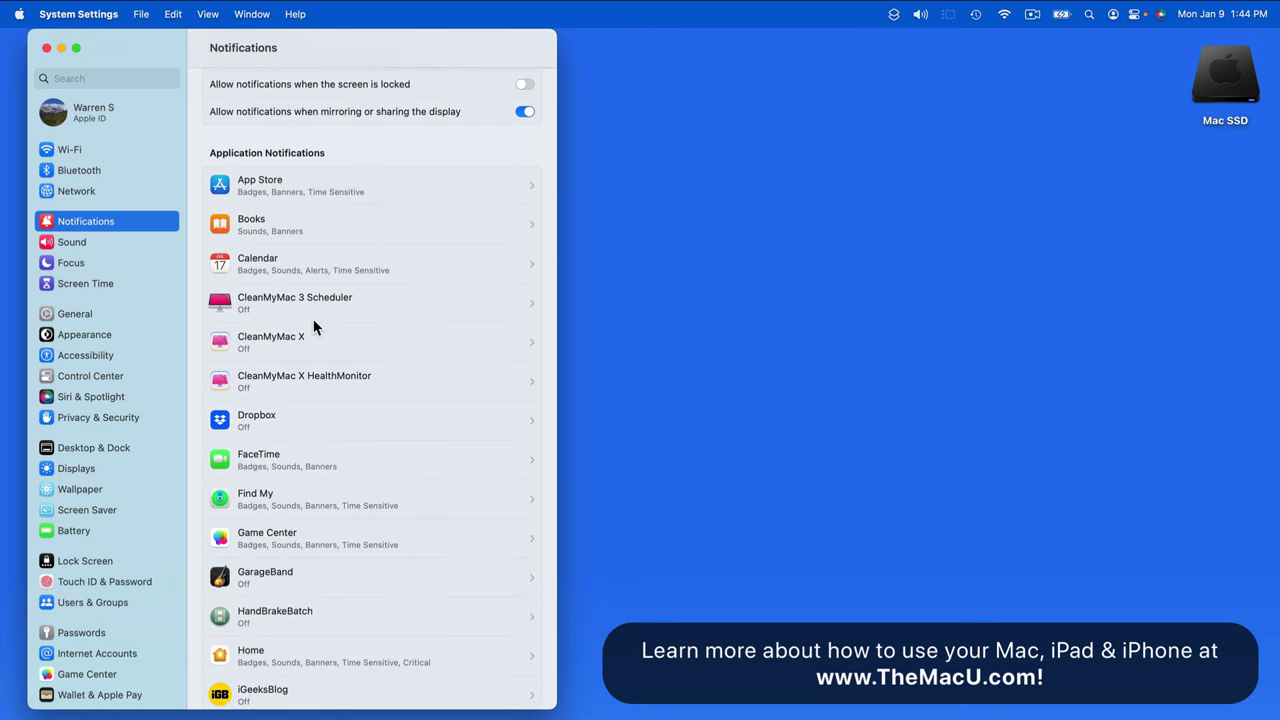
scroll(314, 329, "down", 10)
left_click(295, 435)
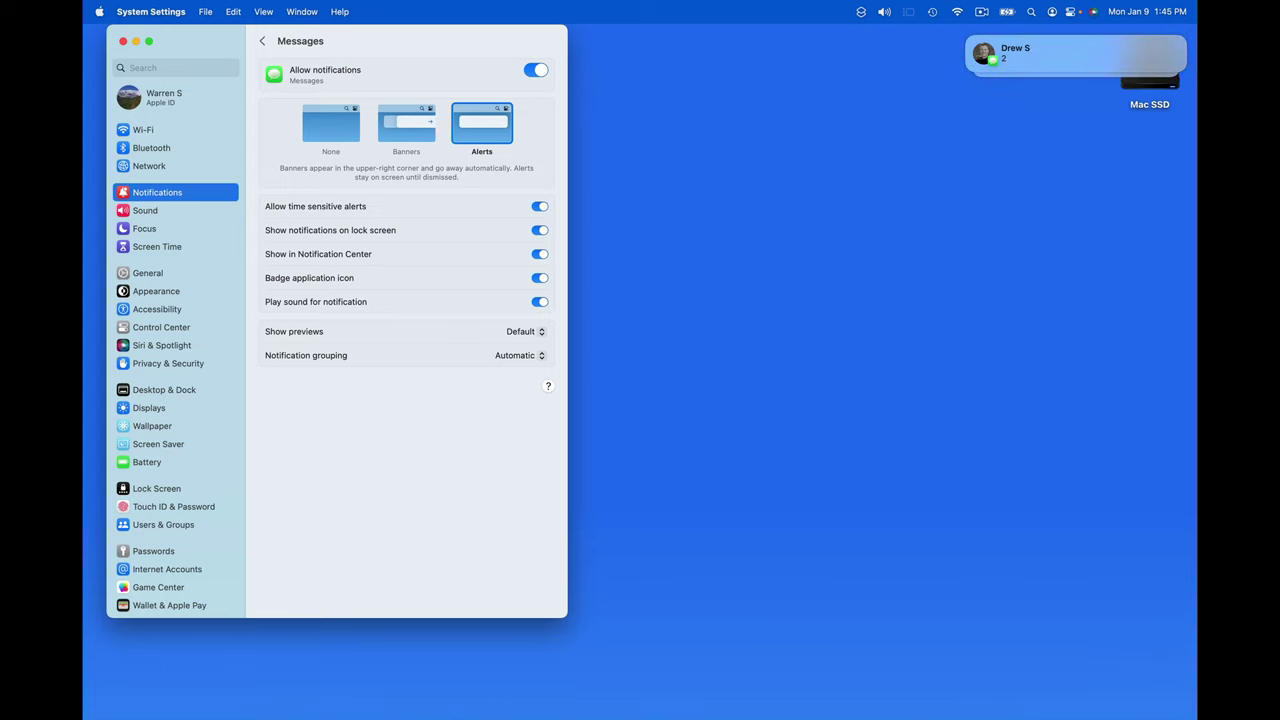
mouse_move(486, 690)
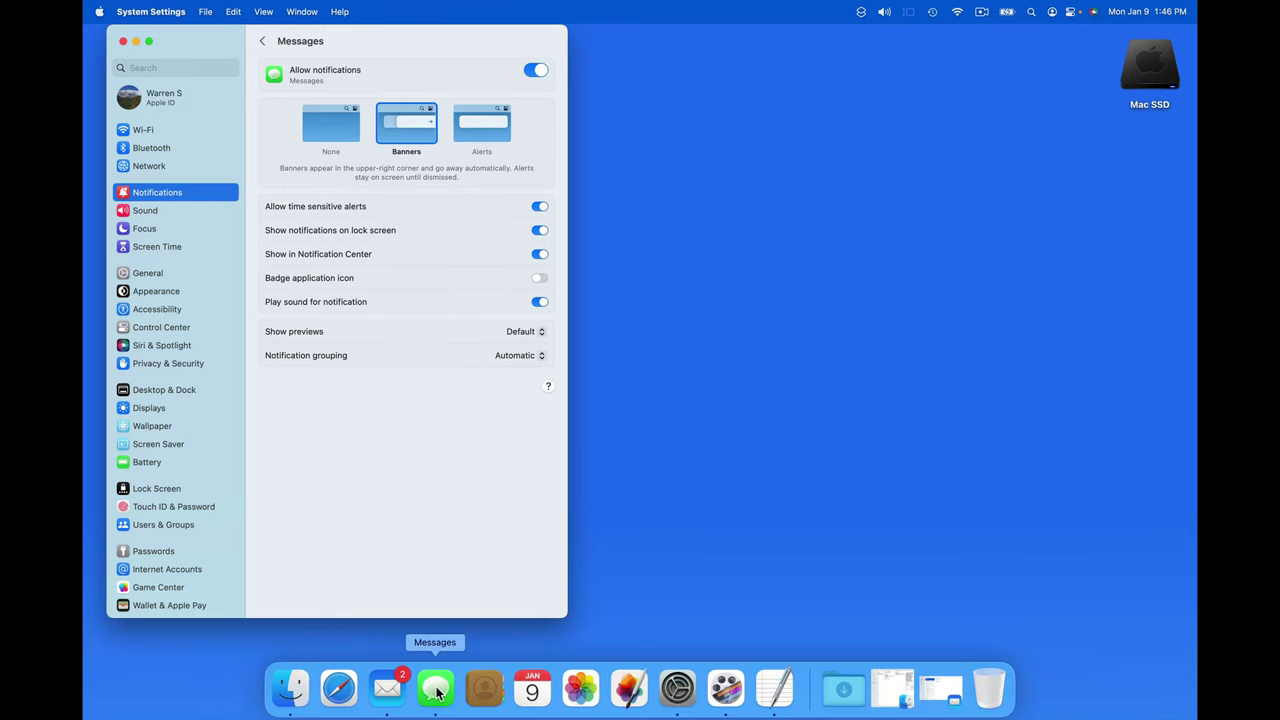
left_click(539, 278)
mouse_move(437, 700)
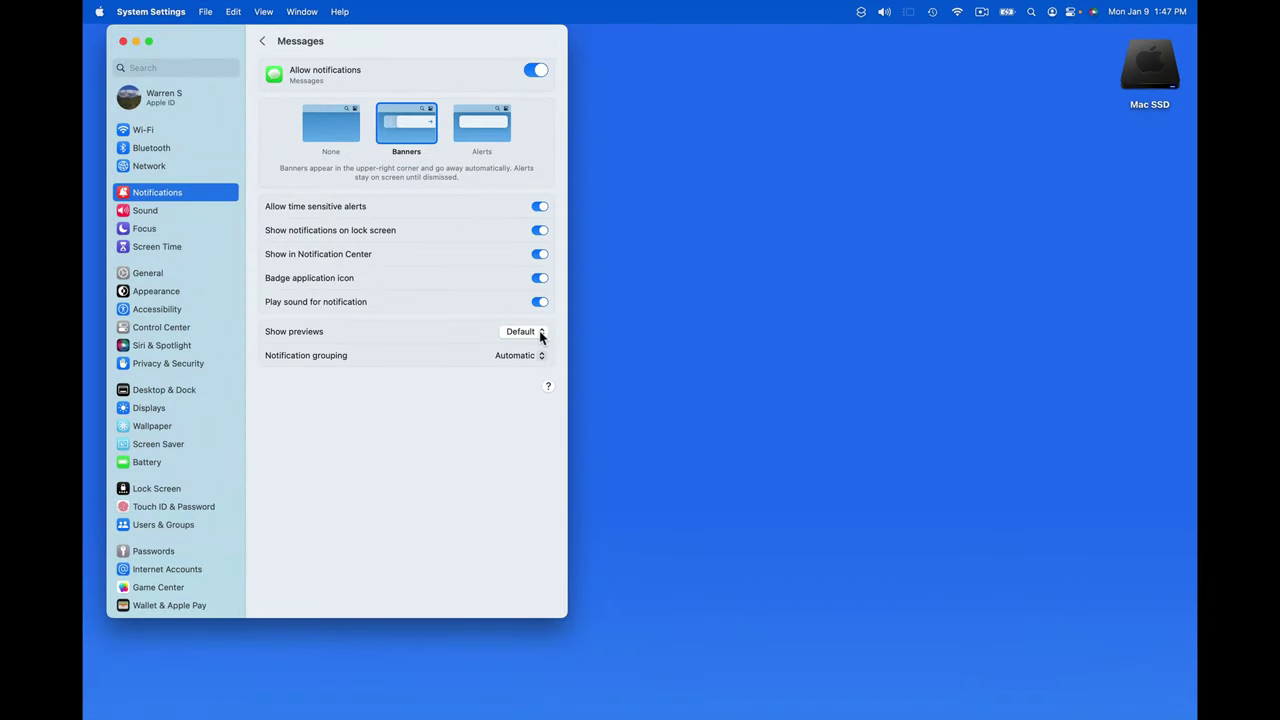
- Set Show previews to Always for Messages and to Never in the general Notification Center settings
left_click(540, 331)
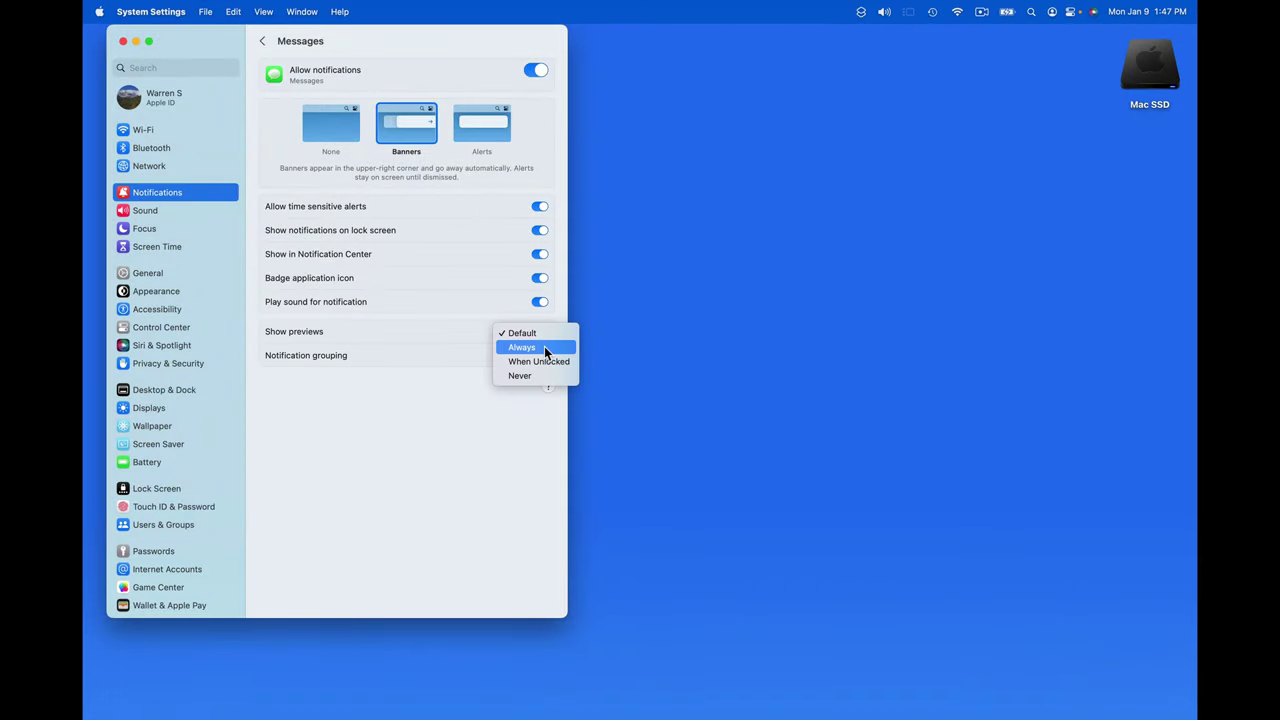
left_click(544, 347)
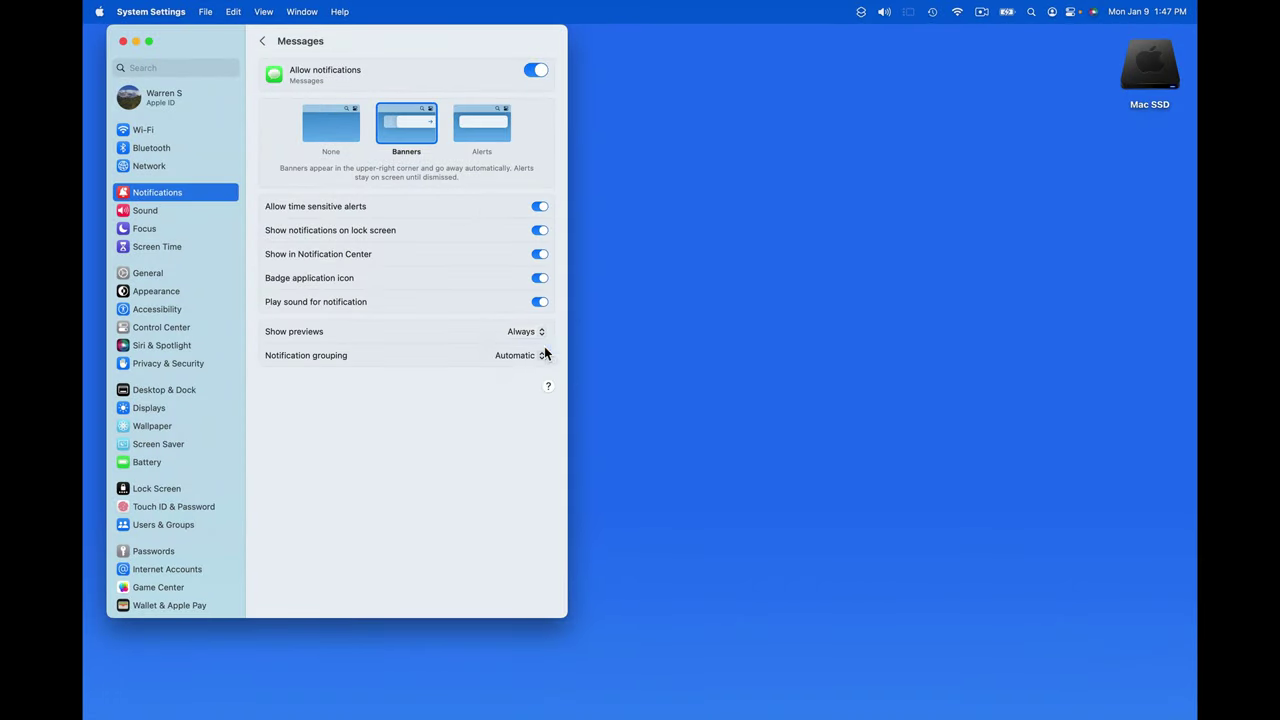
left_click(259, 41)
scroll(331, 97, "up", 10)
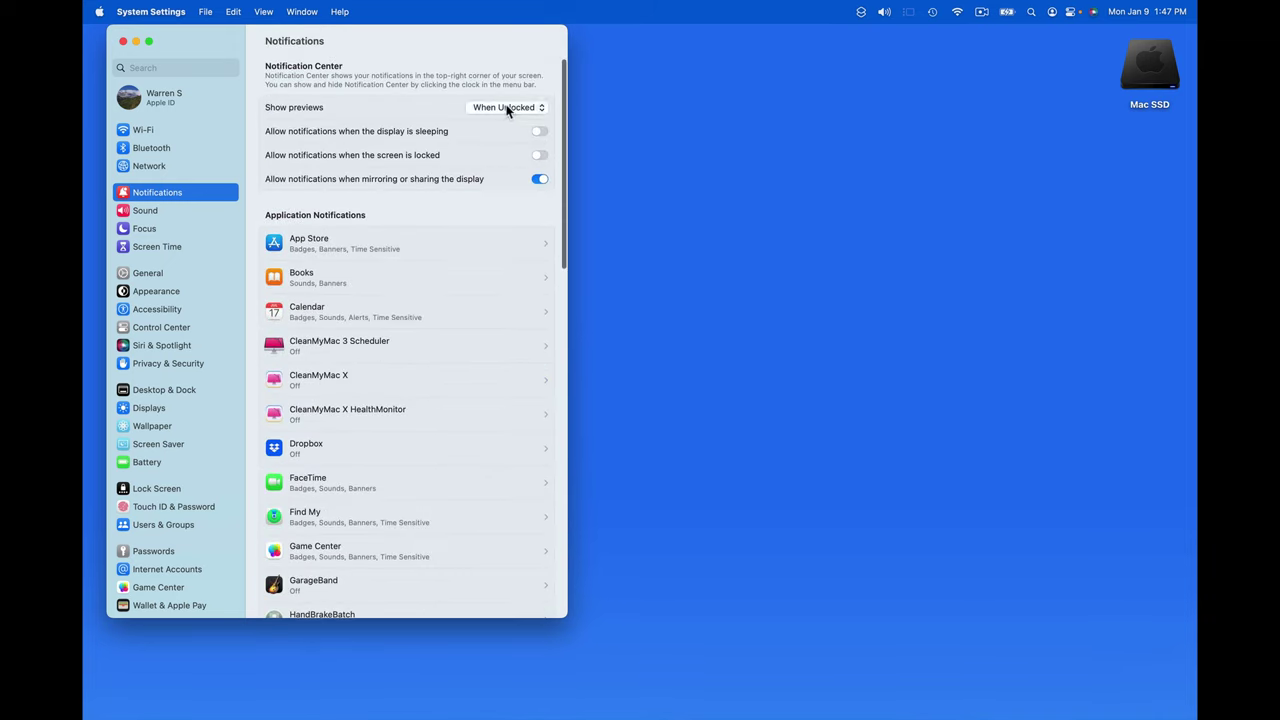
left_click(507, 108)
left_click(505, 123)
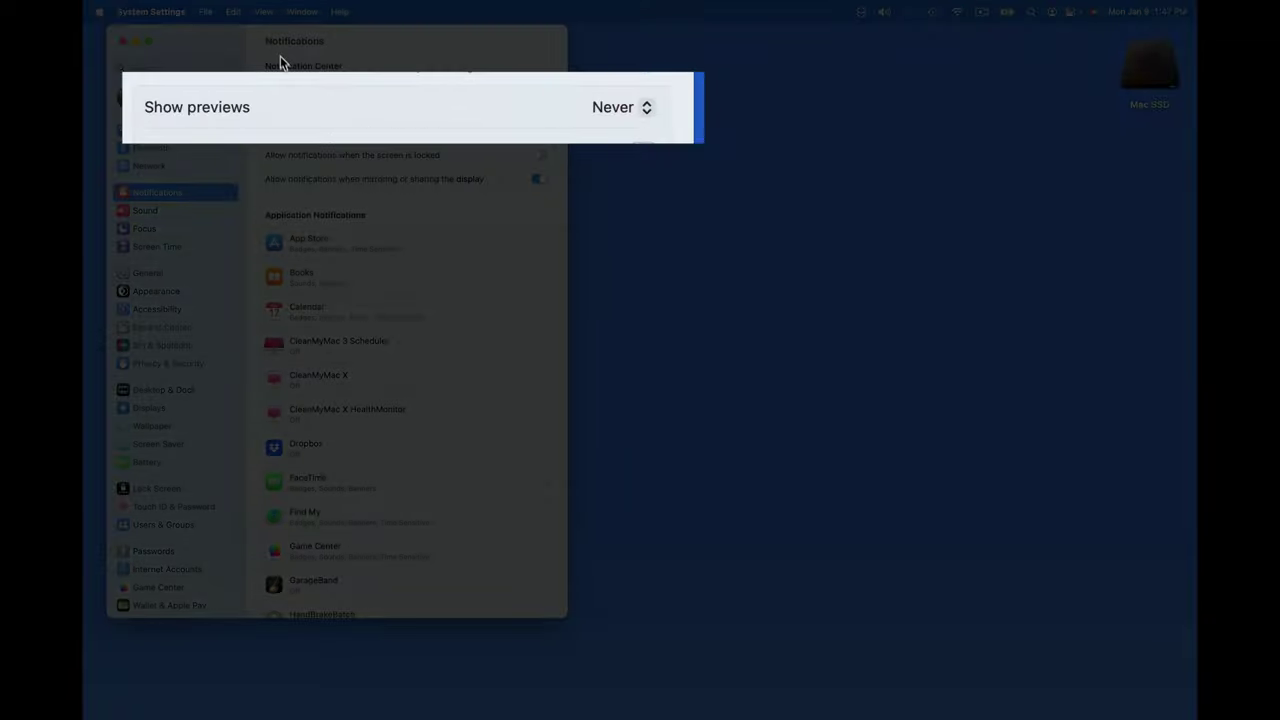
- Set Show previews for Messages to Default, and dismiss the incoming iMessage notification
scroll(345, 413, "down", 10)
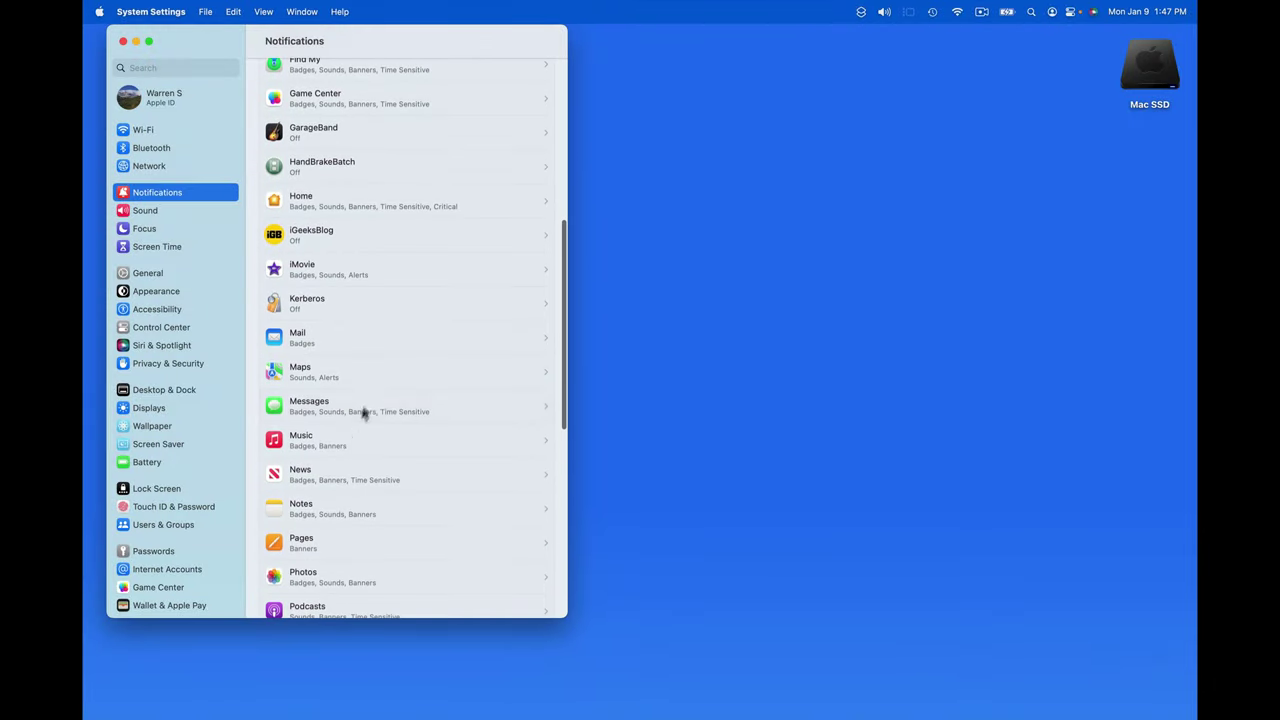
left_click(363, 410)
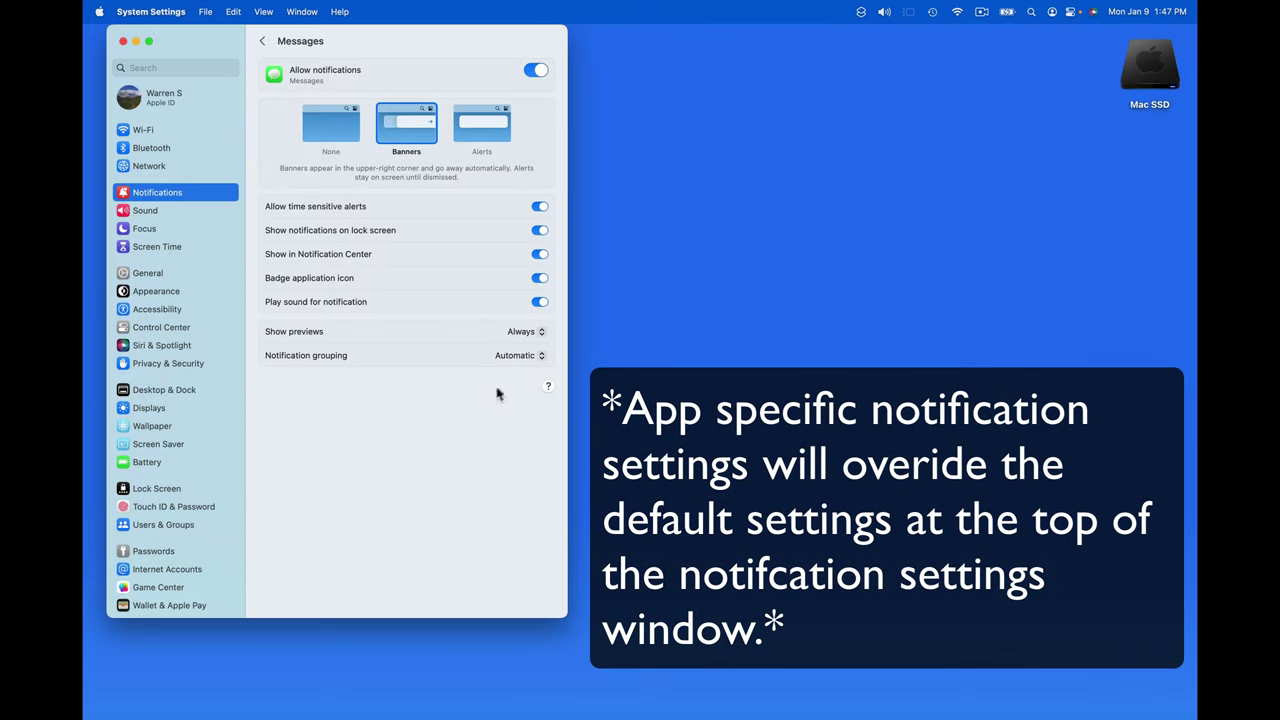
left_click(537, 337)
left_click(525, 315)
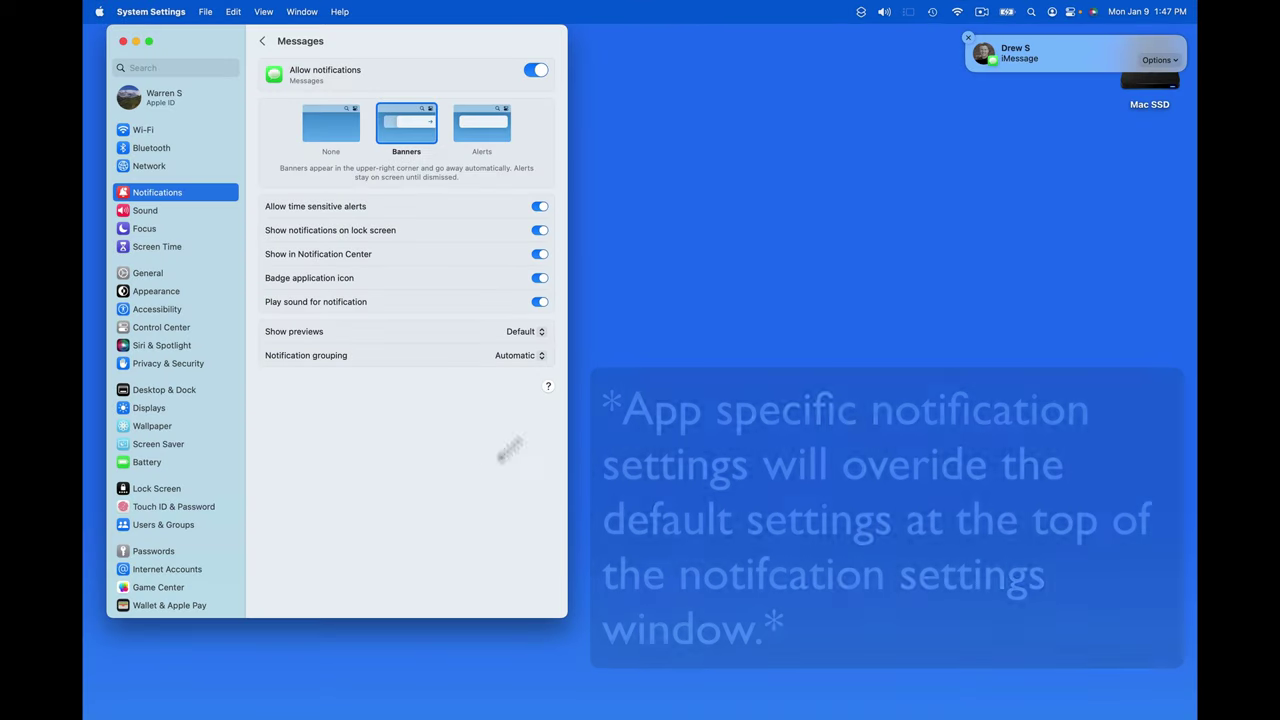
left_click(967, 38)
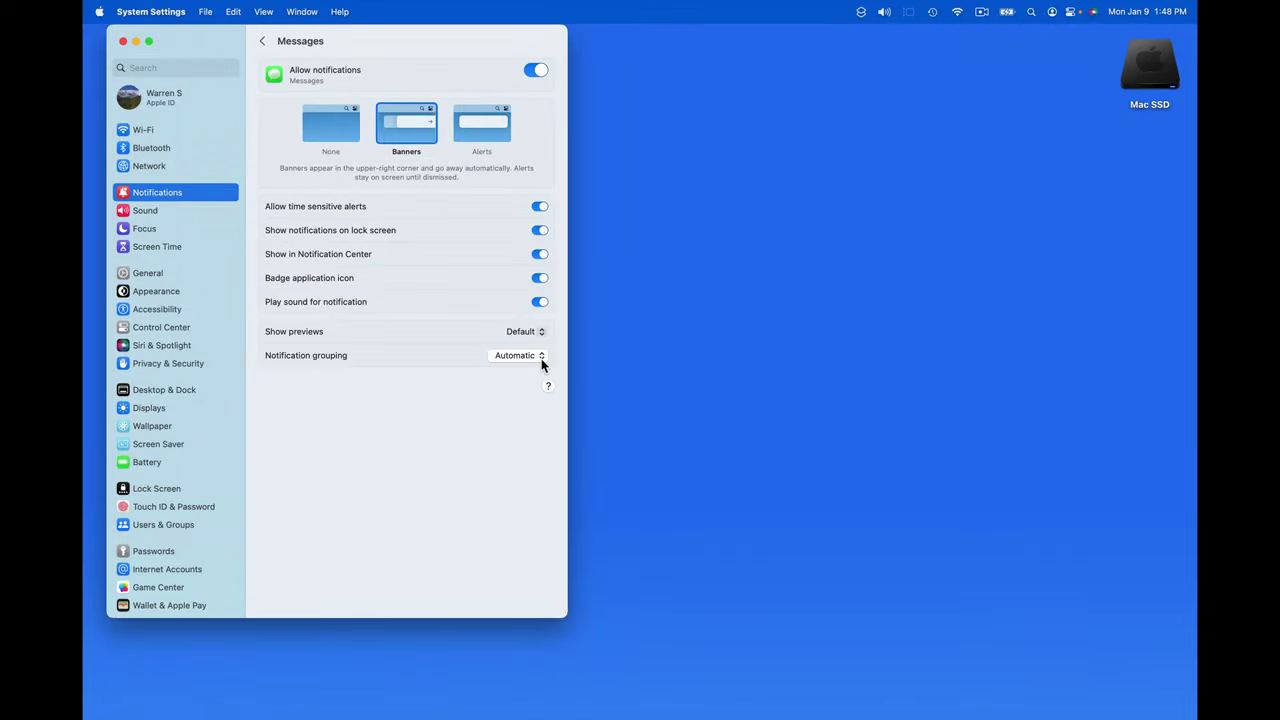
- Check how notifications are grouped in Notification Center, and open the notification settings for Mail
scroll(803, 206, "right", 3)
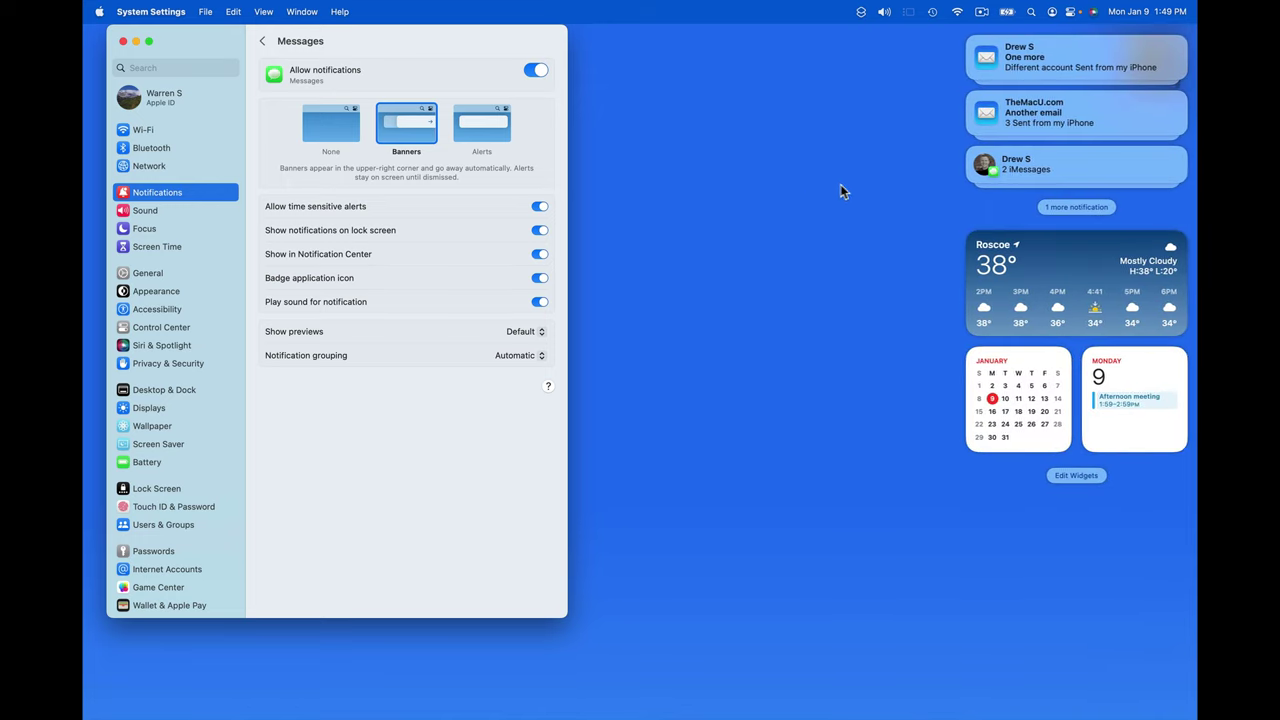
left_click(646, 343)
left_click(265, 42)
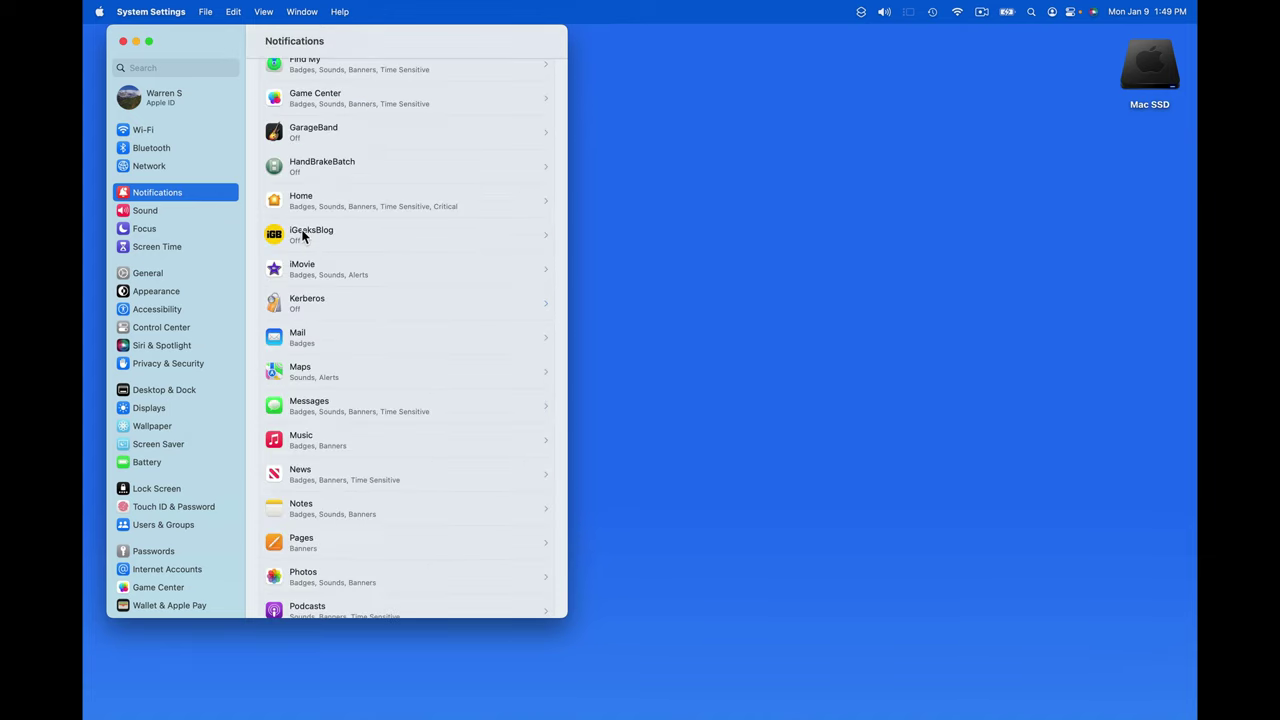
scroll(297, 262, "up", 1)
left_click(355, 366)
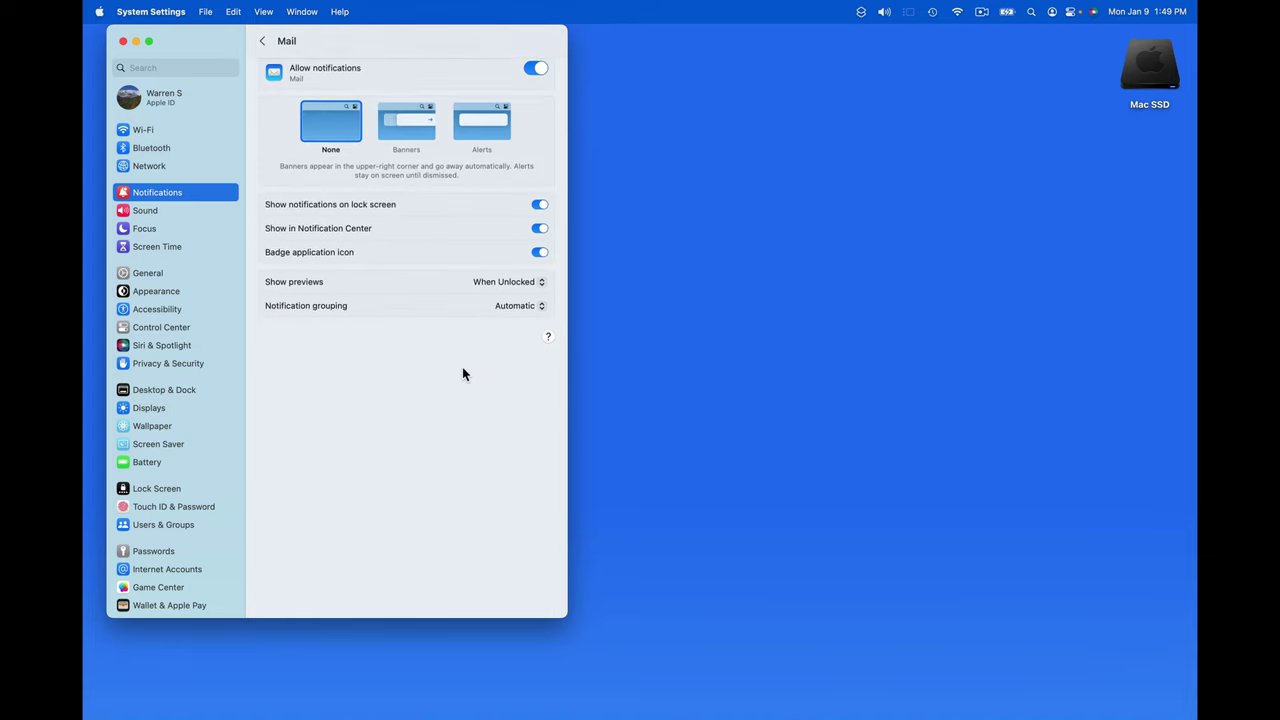
scroll(991, 158, "right", 3)
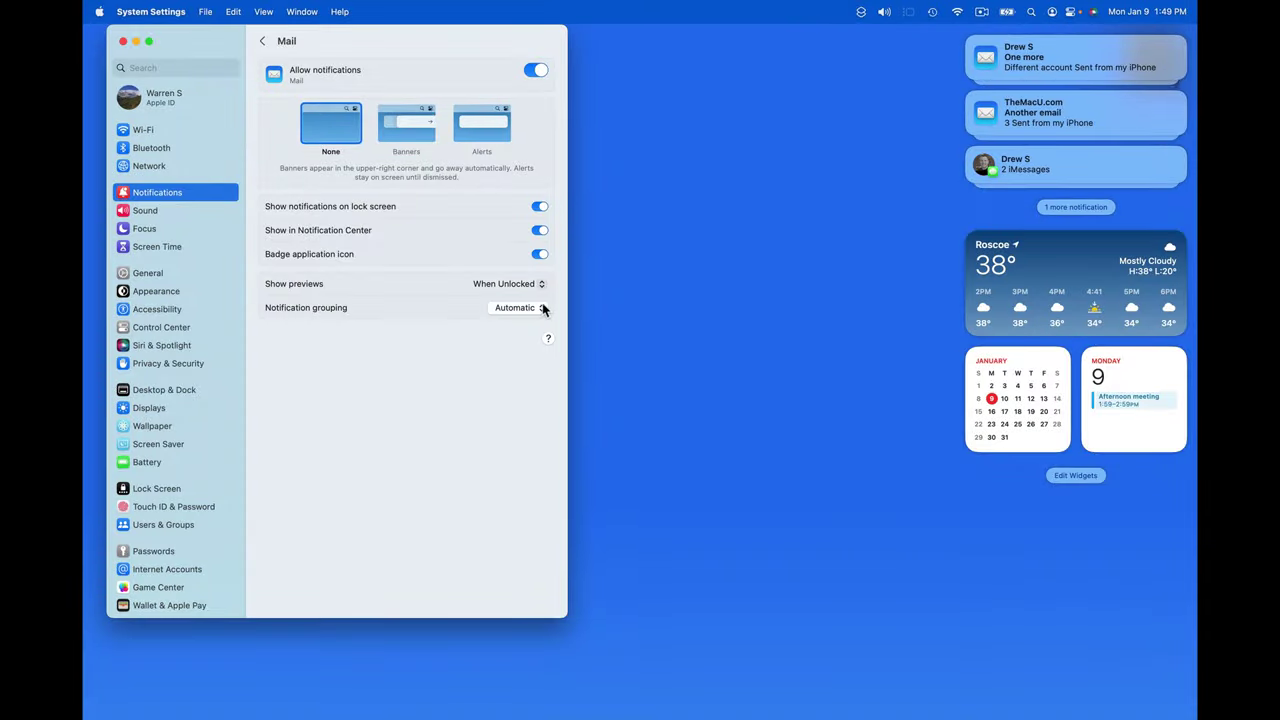
- Set notification grouping for Mail to By Application, and expand and collapse the Mail stack in Notification Center
left_click(540, 309)
left_click(534, 323)
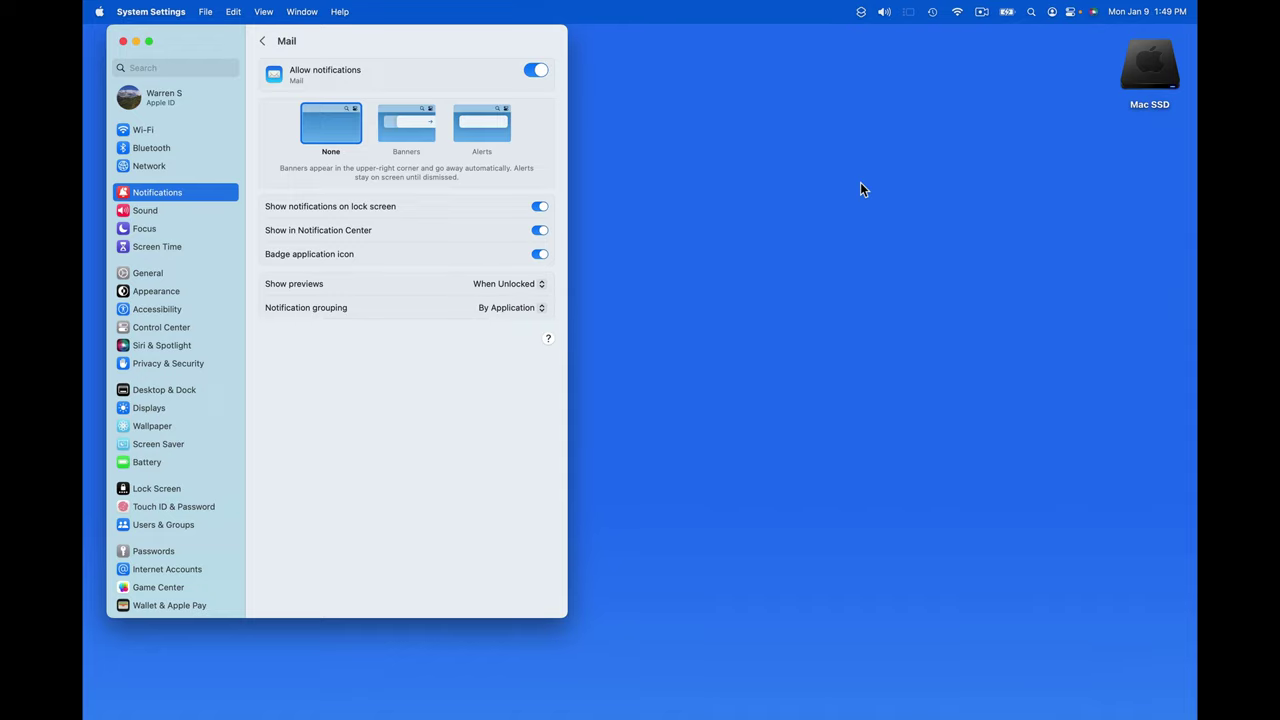
scroll(860, 182, "right", 3)
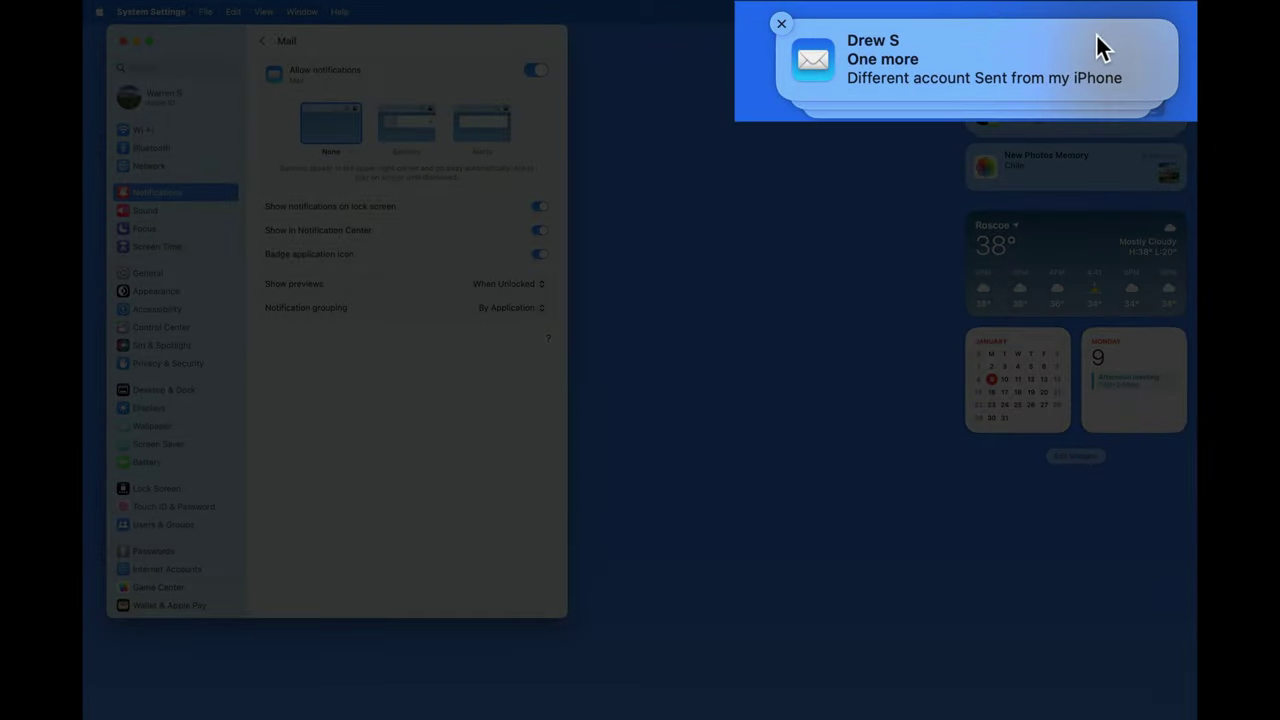
left_click(1139, 45)
left_click(1139, 41)
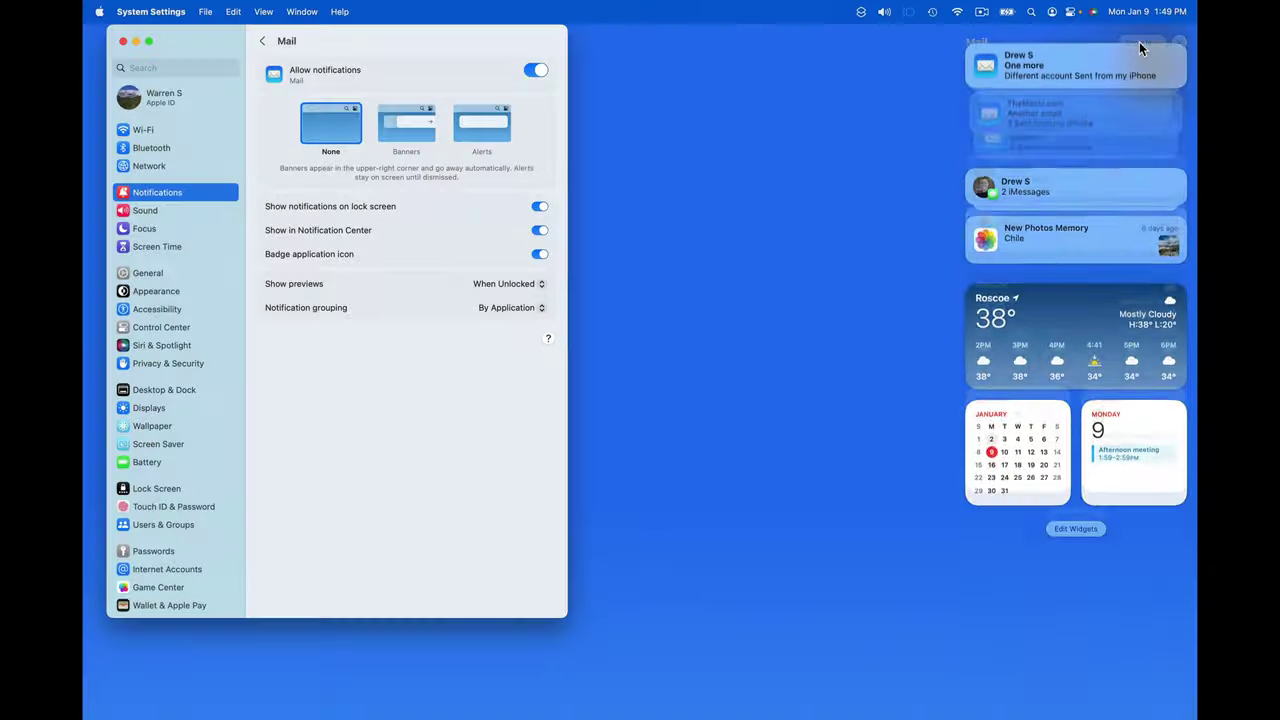
left_click(720, 219)
- Set notification grouping for Mail to Off and show the additional notifications in Notification Center
left_click(505, 308)
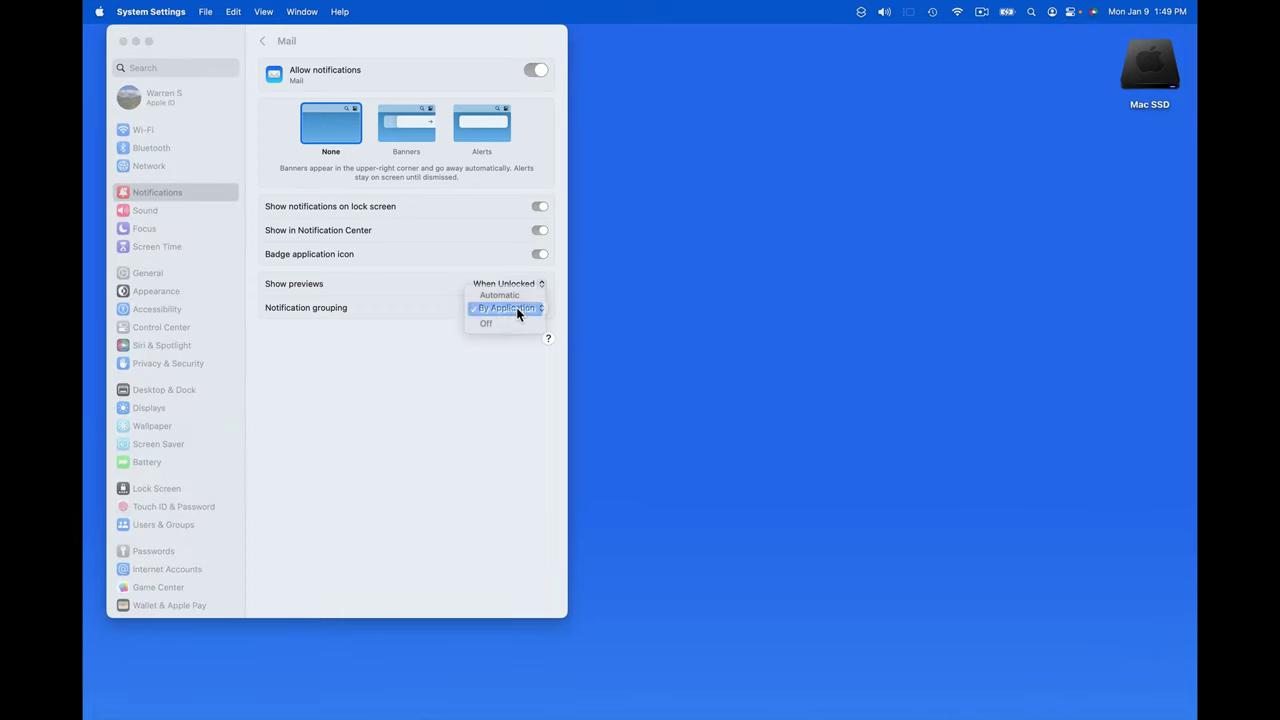
left_click(517, 313)
left_click(517, 313)
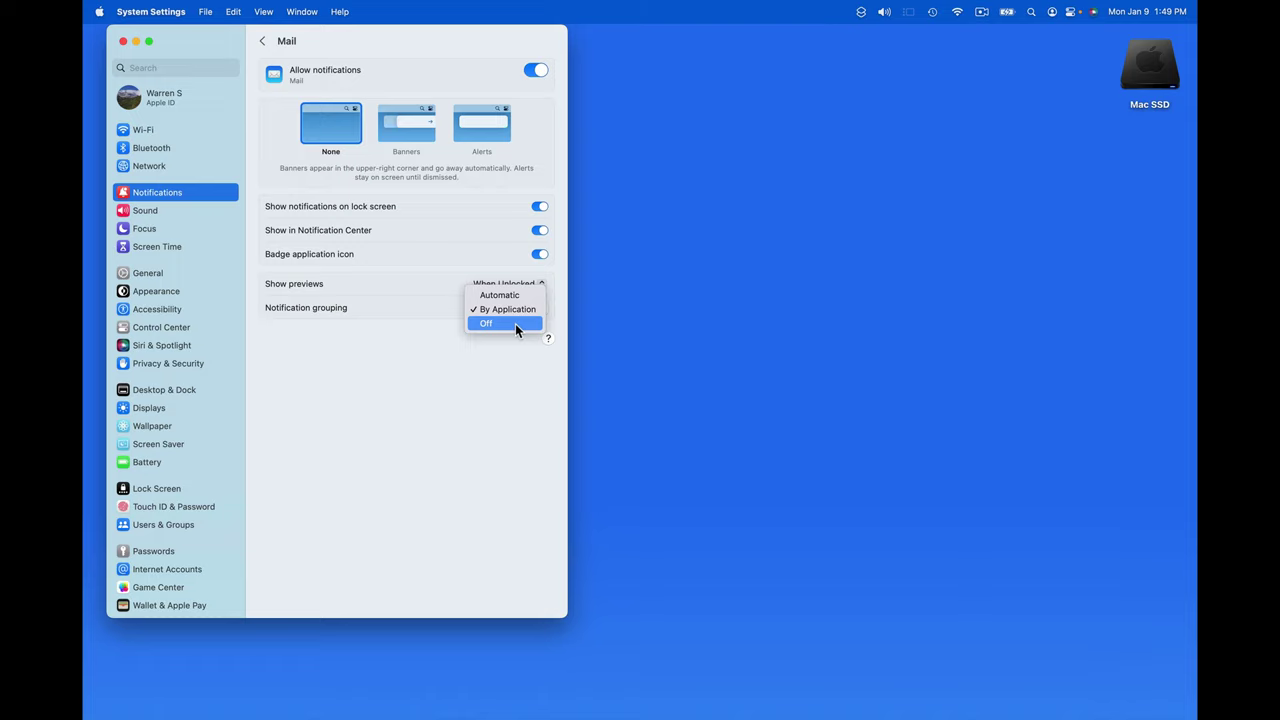
left_click(515, 325)
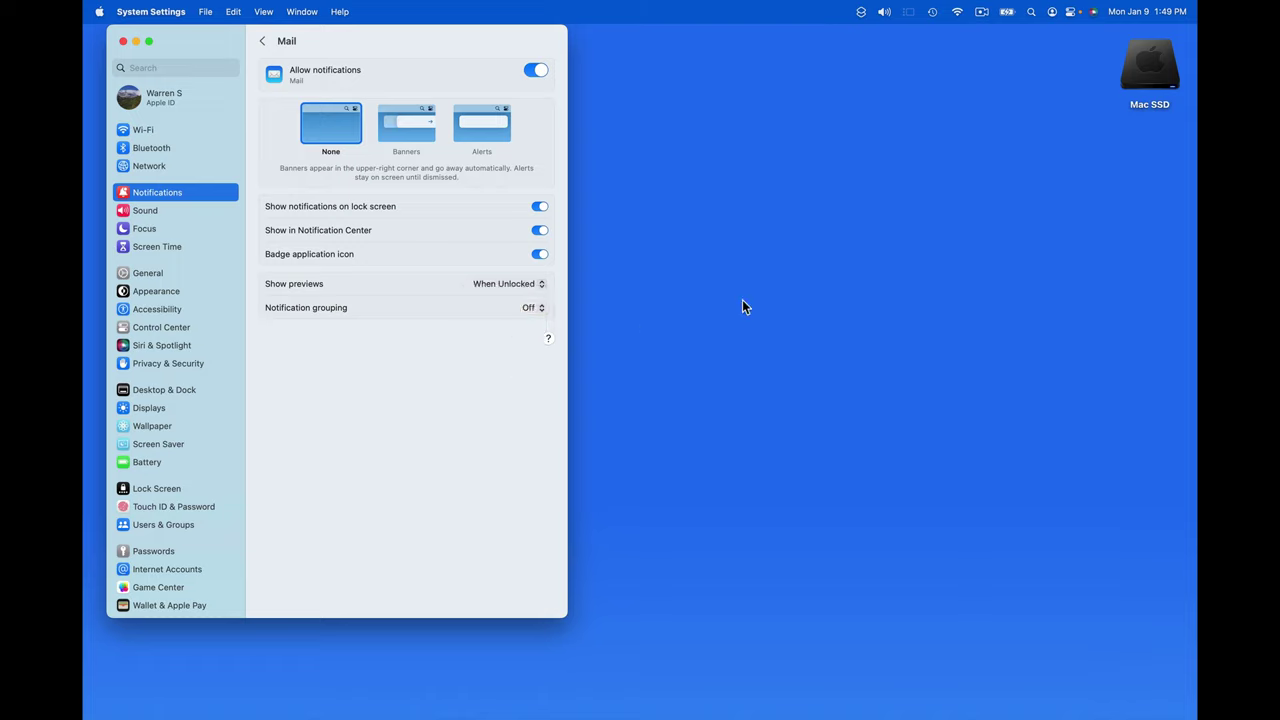
key("fn+n")
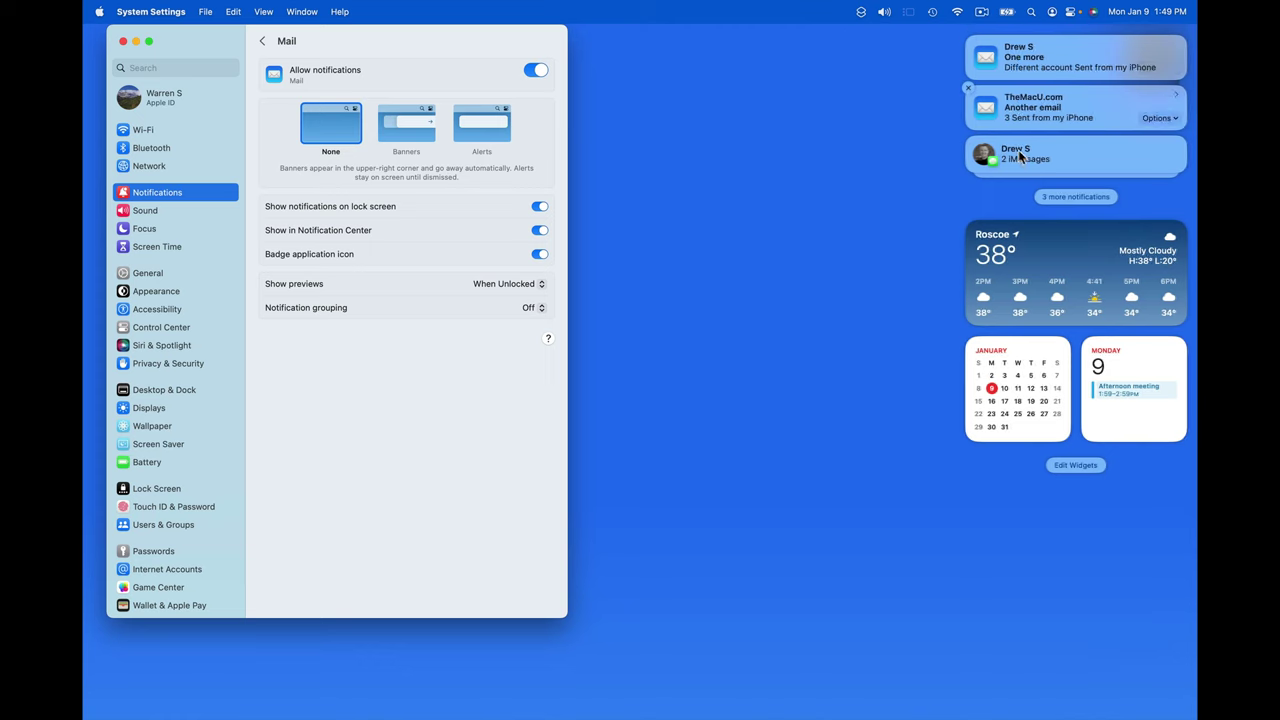
left_click(1059, 196)
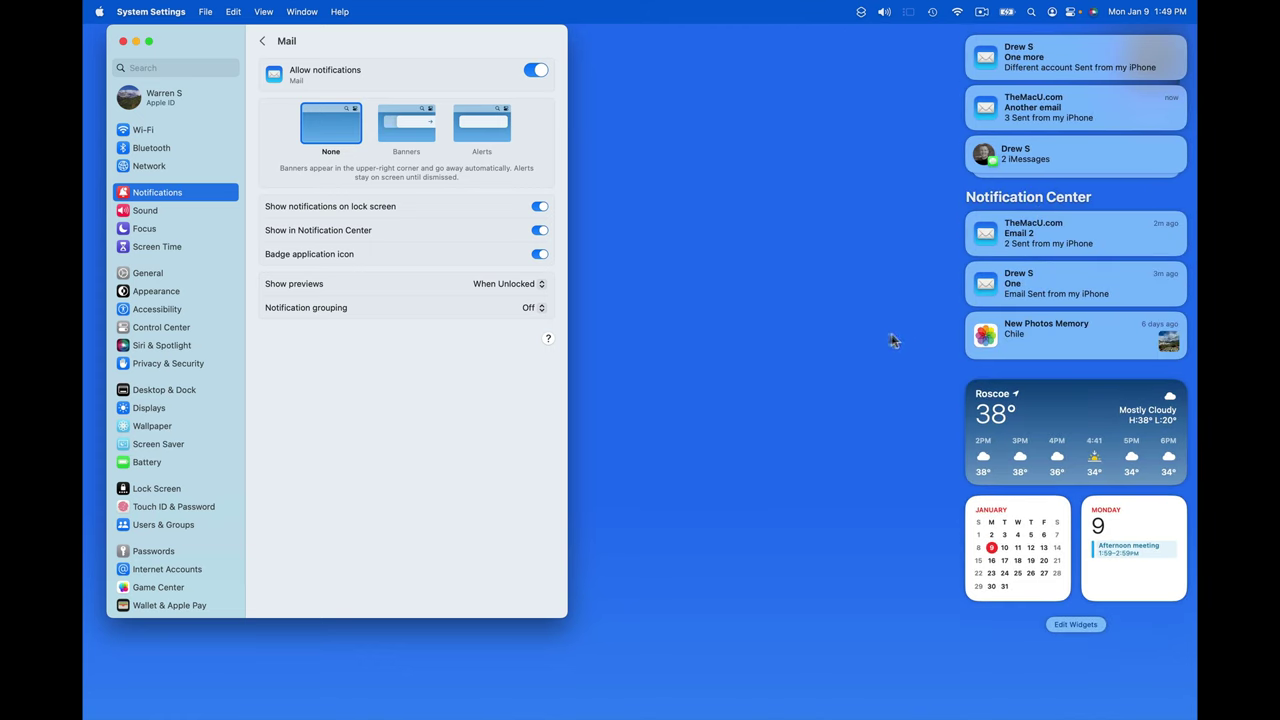
- Open the notification settings for Messages and set its notification grouping to Off
left_click(262, 41)
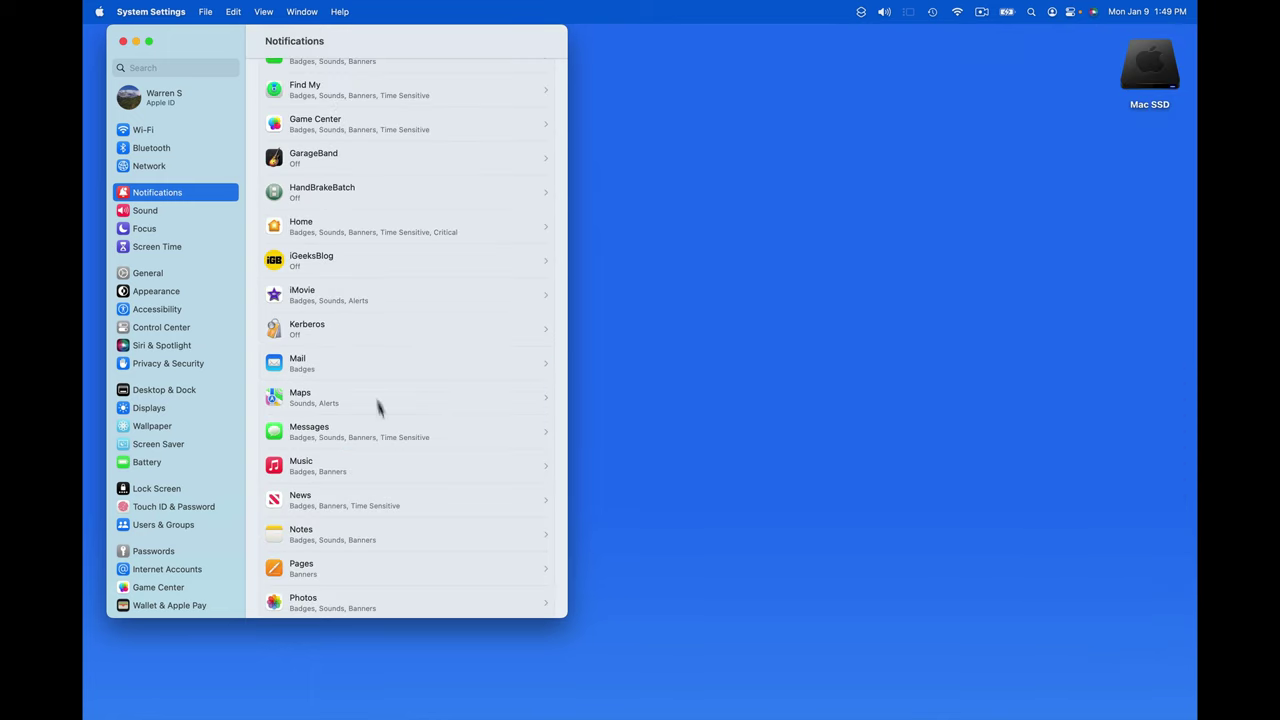
left_click(381, 430)
left_click(526, 355)
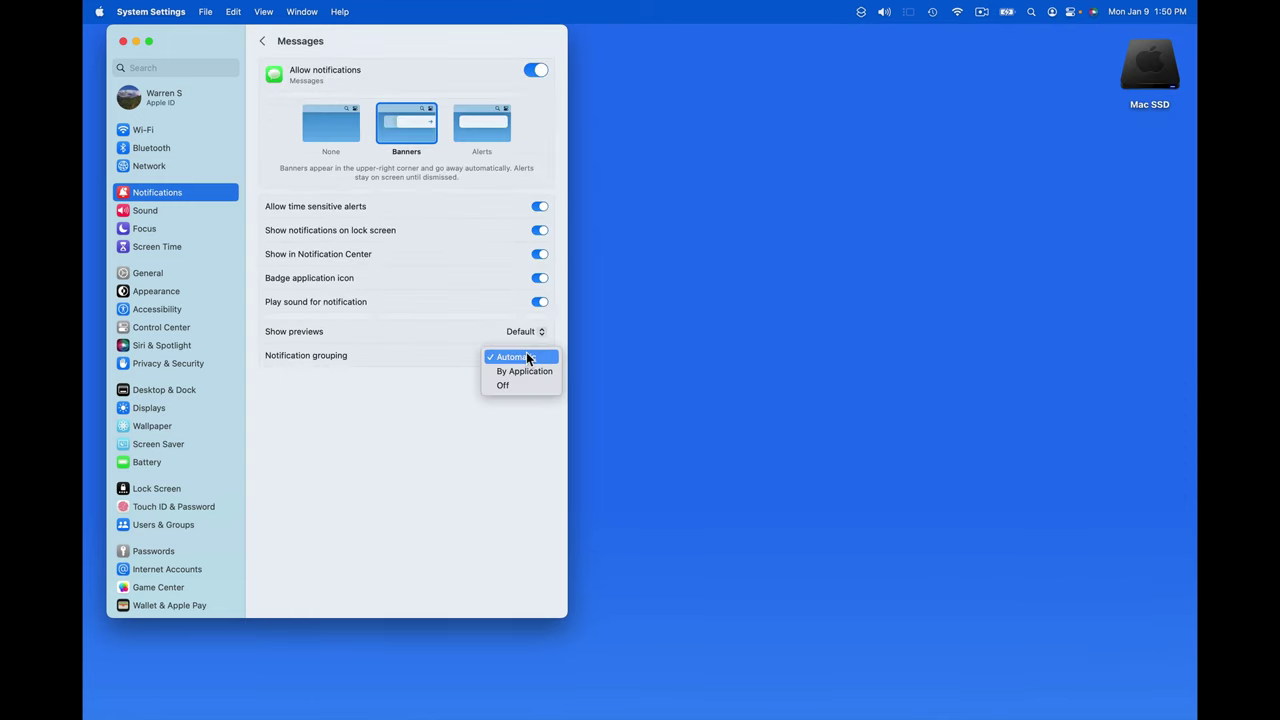
left_click(526, 385)
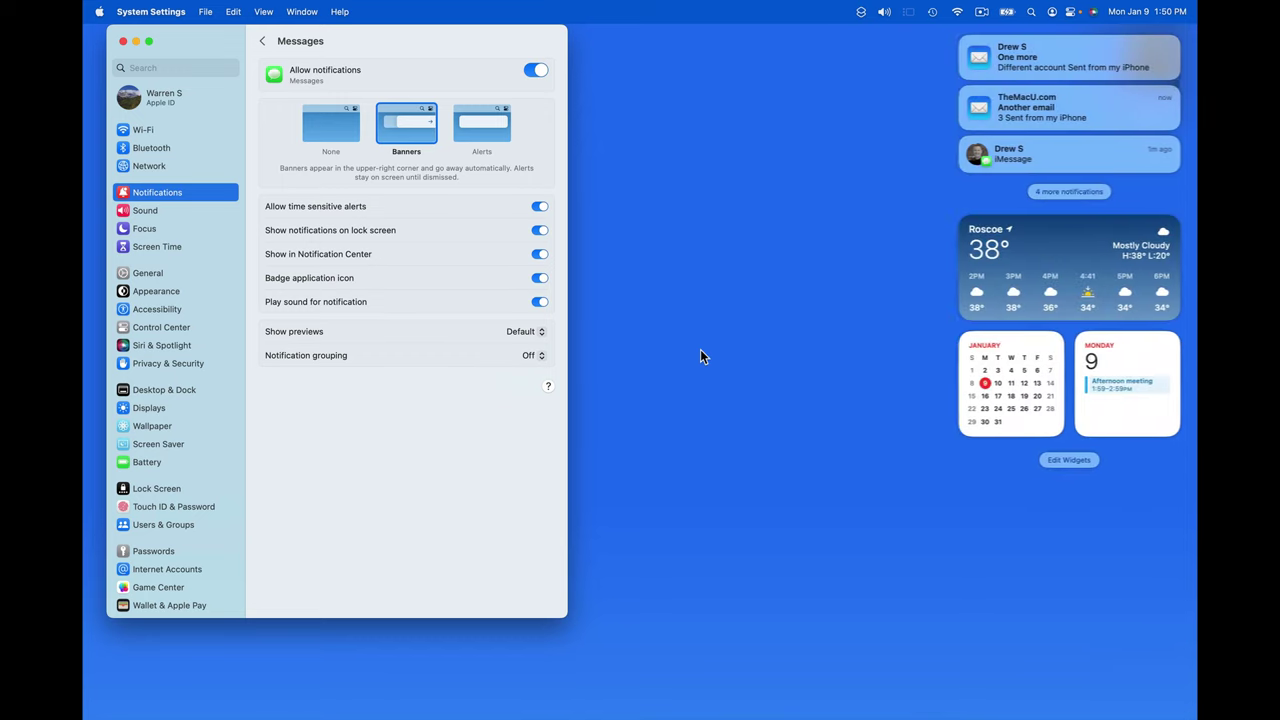
- Show the additional notifications in Notification Center, and set notification grouping for Messages to Automatic
left_click(1068, 191)
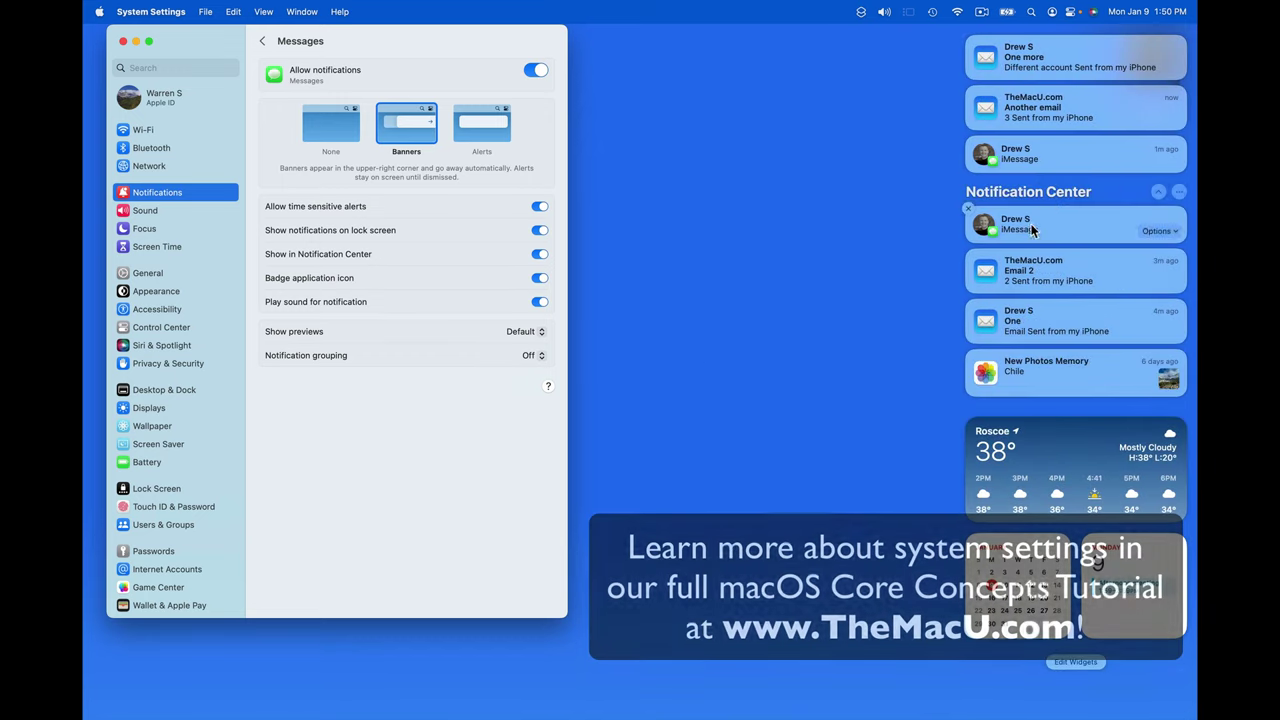
left_click(527, 355)
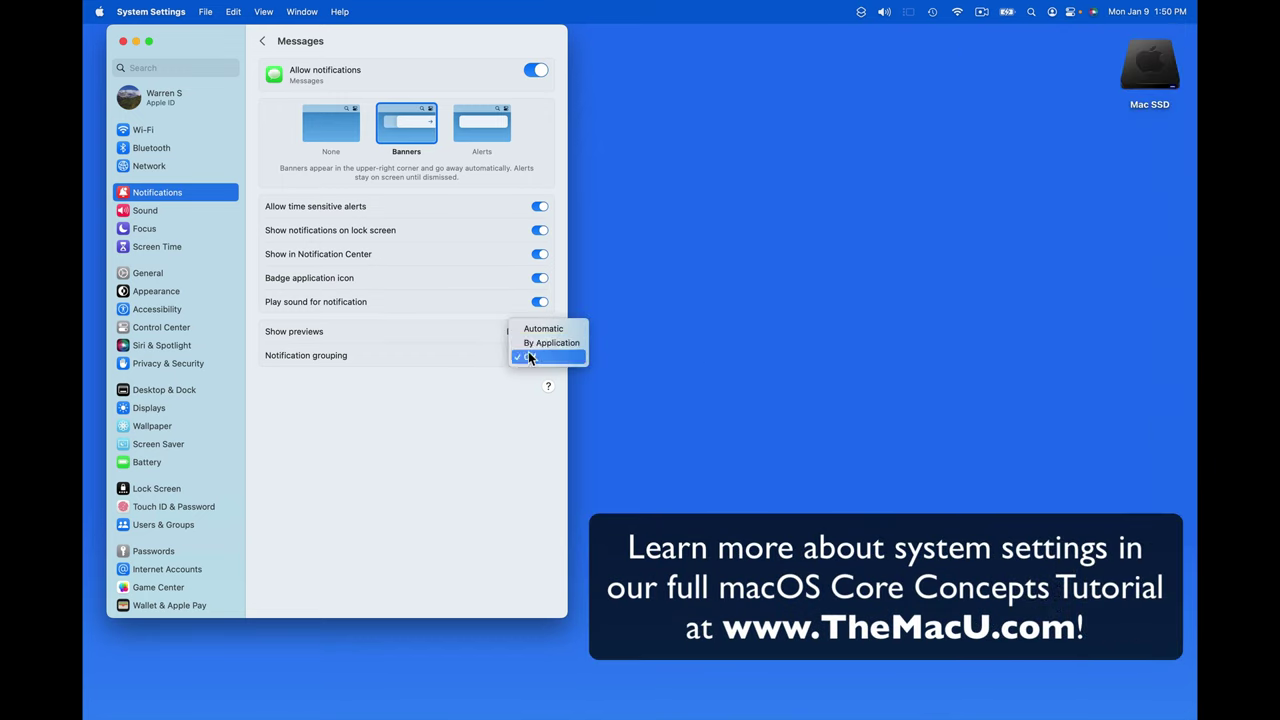
left_click(541, 329)
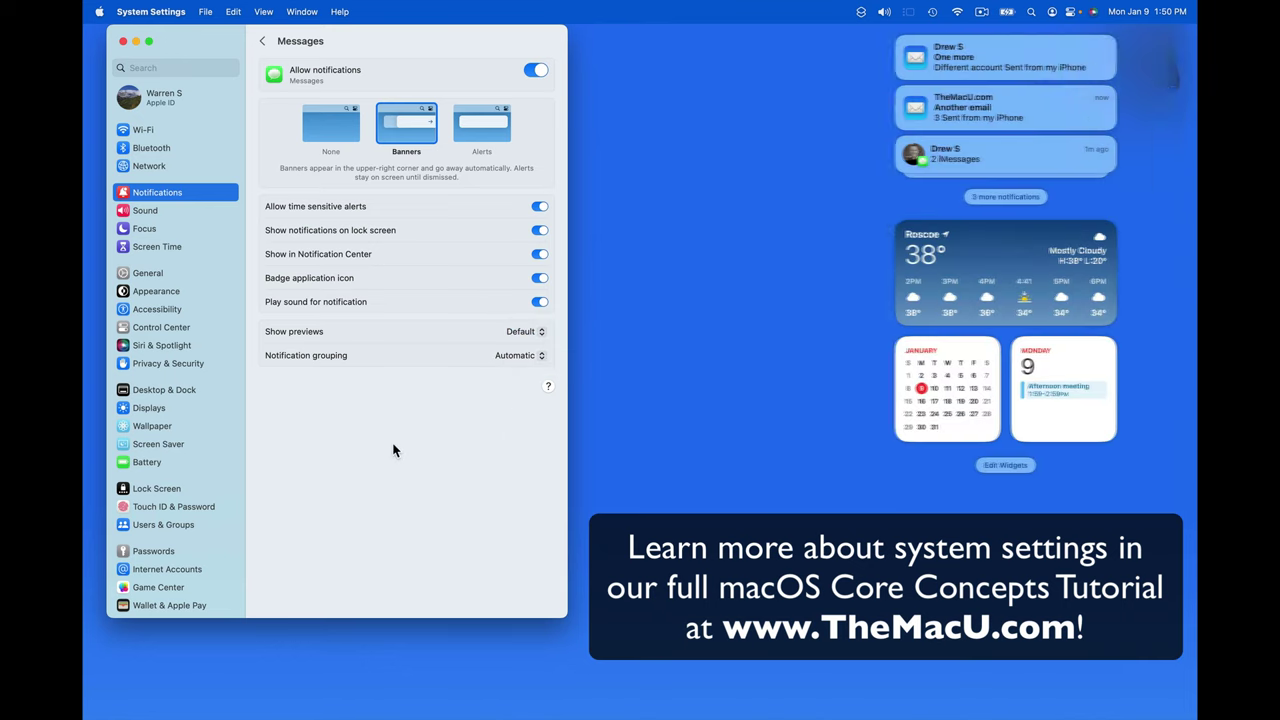
- Set notification grouping for Mail to Automatic and expand the second Mail stack in Notification Center
left_click(262, 41)
left_click(344, 360)
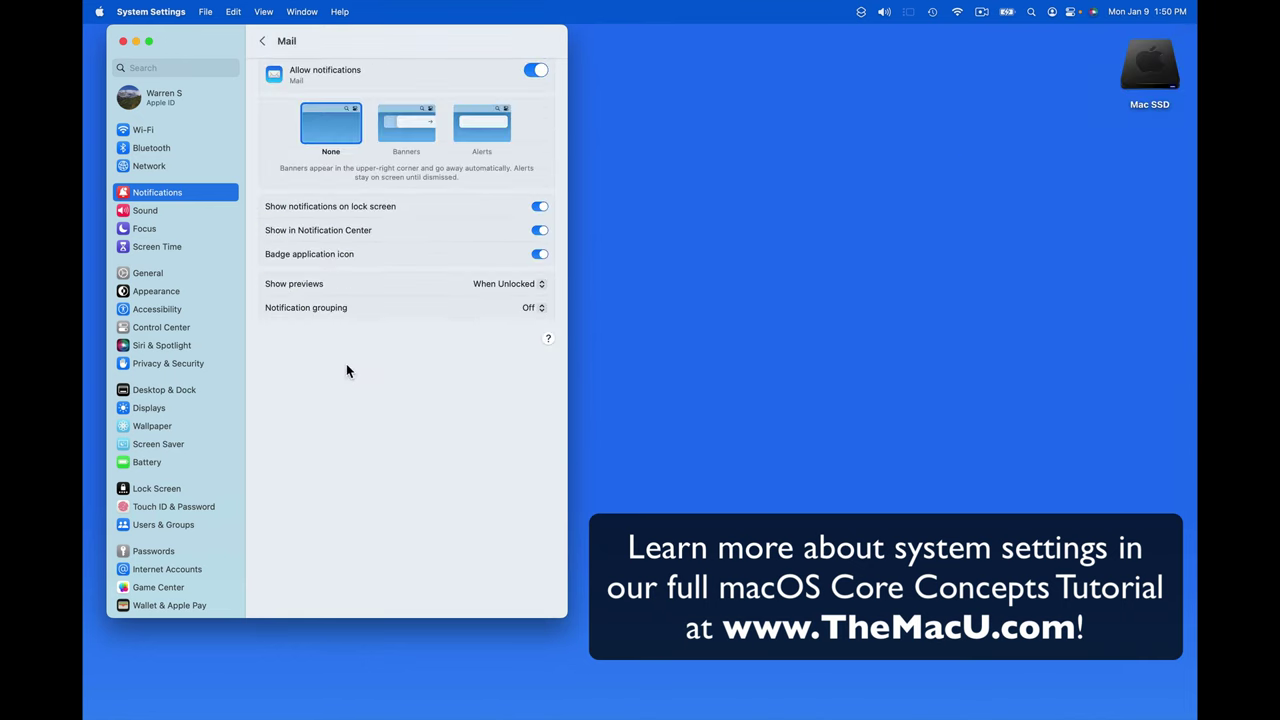
left_click(534, 309)
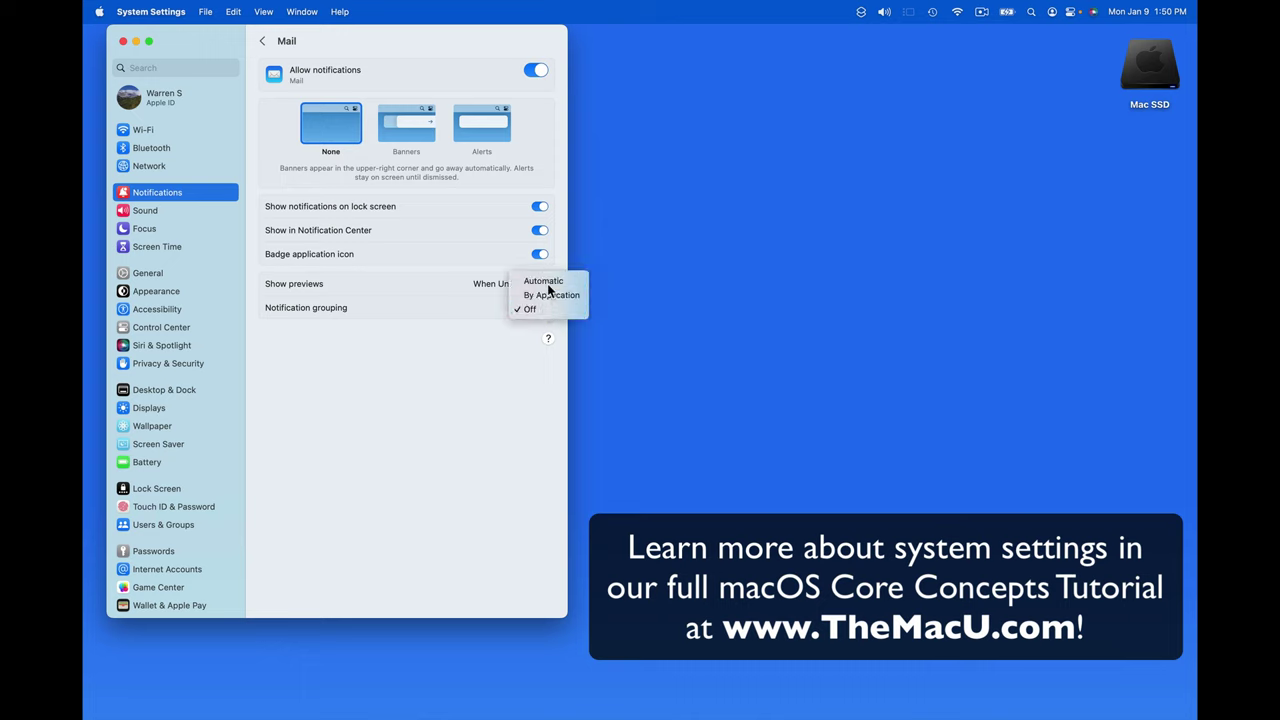
left_click(530, 281)
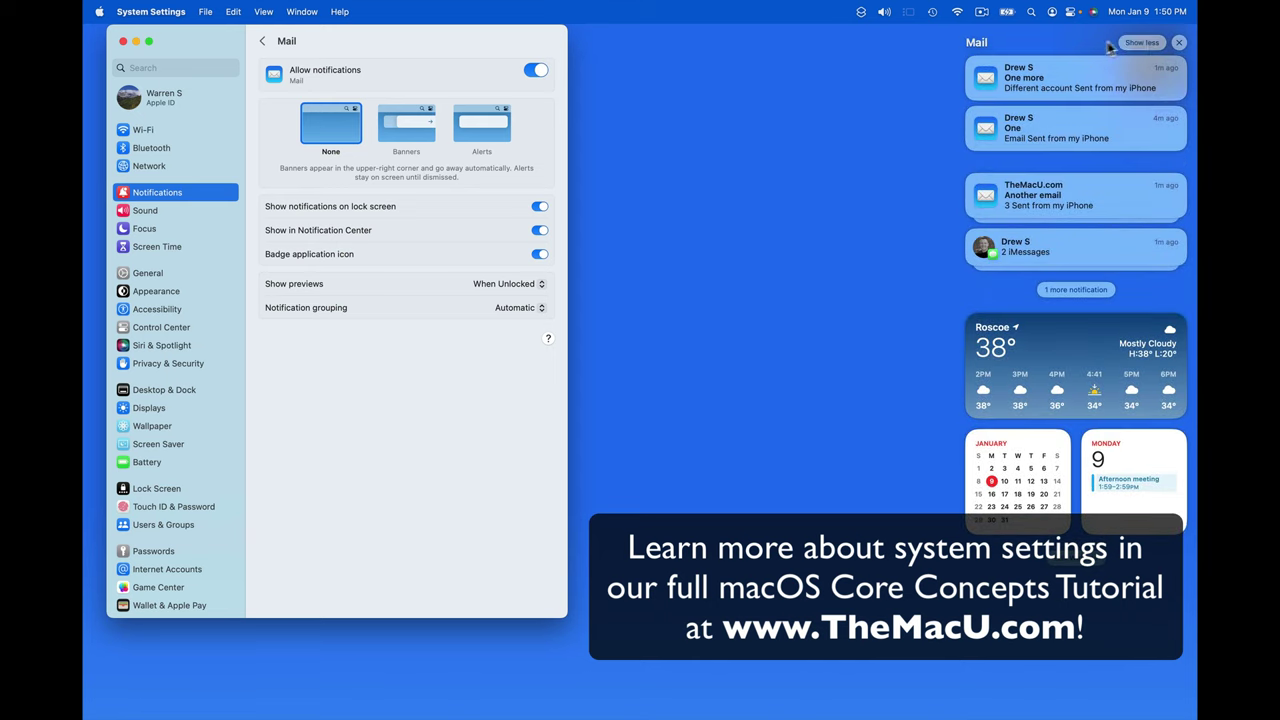
left_click(1054, 116)
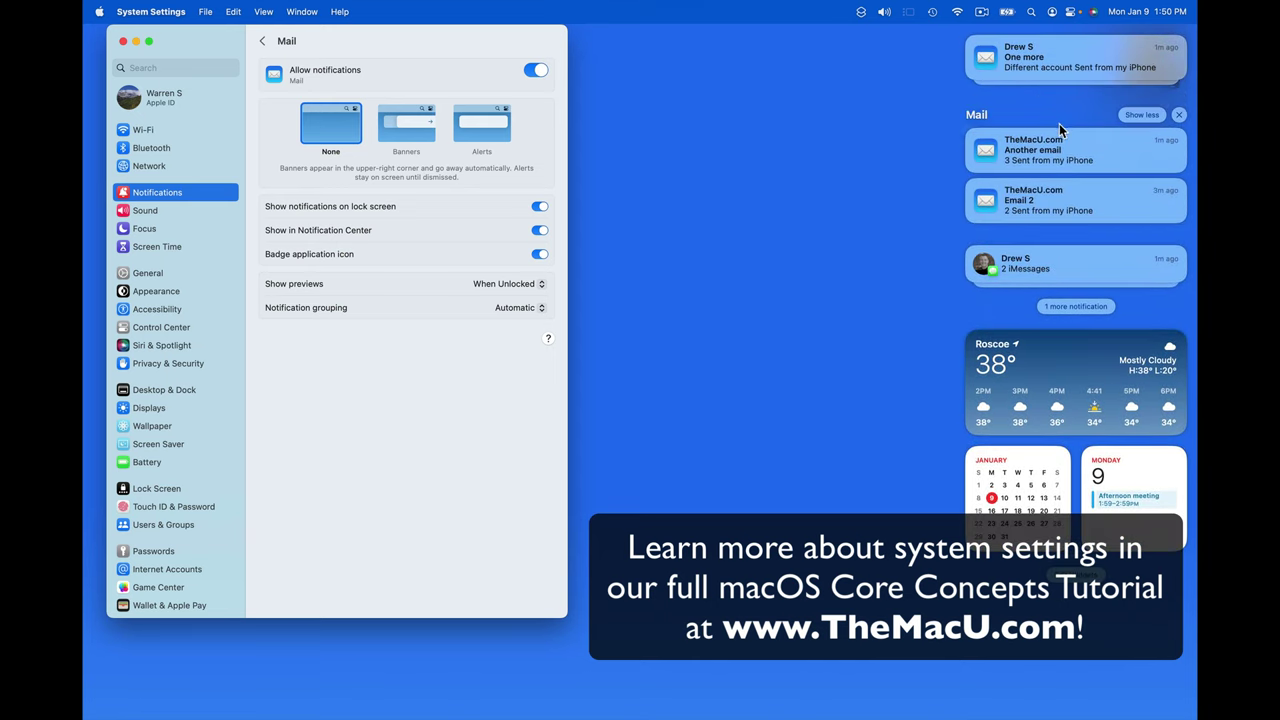